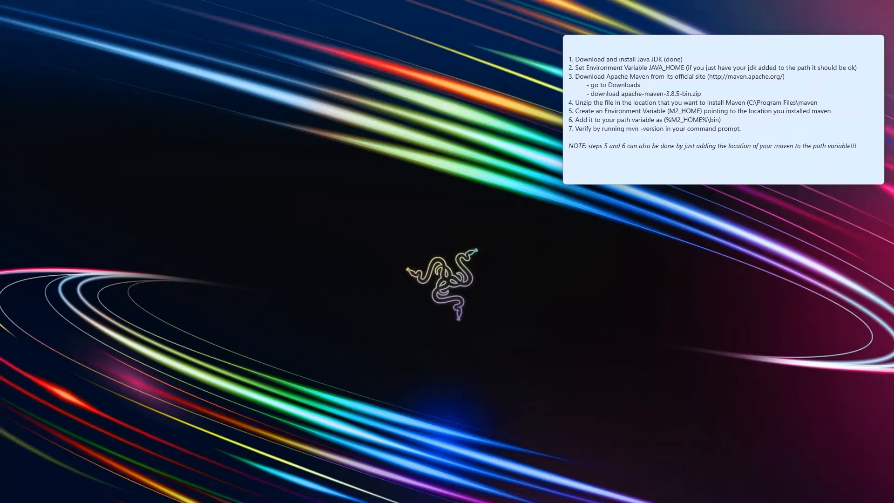
Bold the first two items of the installation note, covering the JDK install and the JAVA_HOME variable.
click(574, 59)
drag(627, 41, 637, 22)
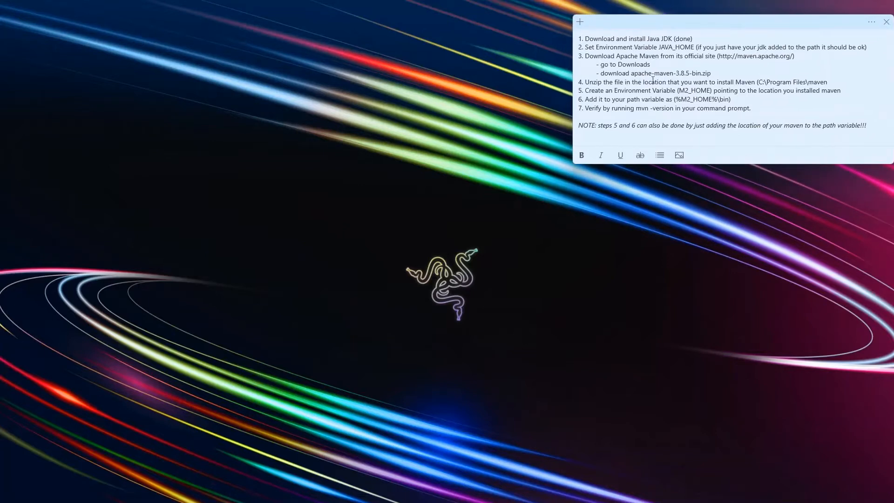
drag(589, 40, 685, 40)
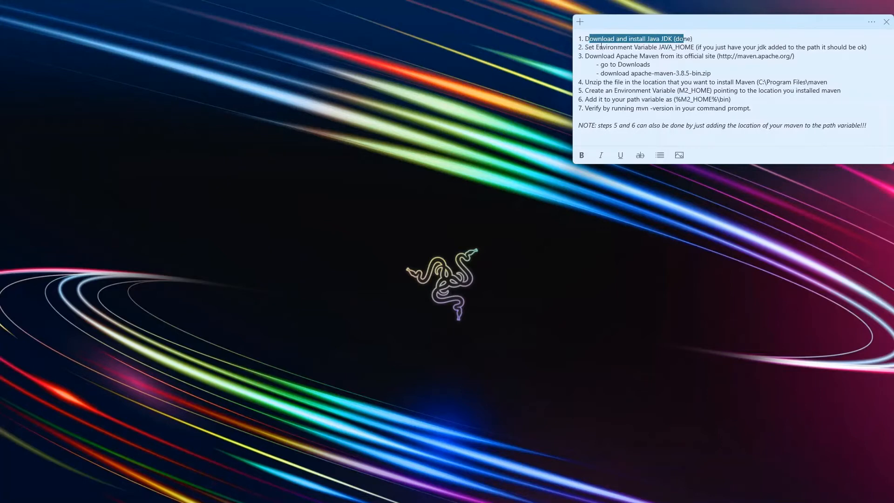
drag(589, 47, 673, 51)
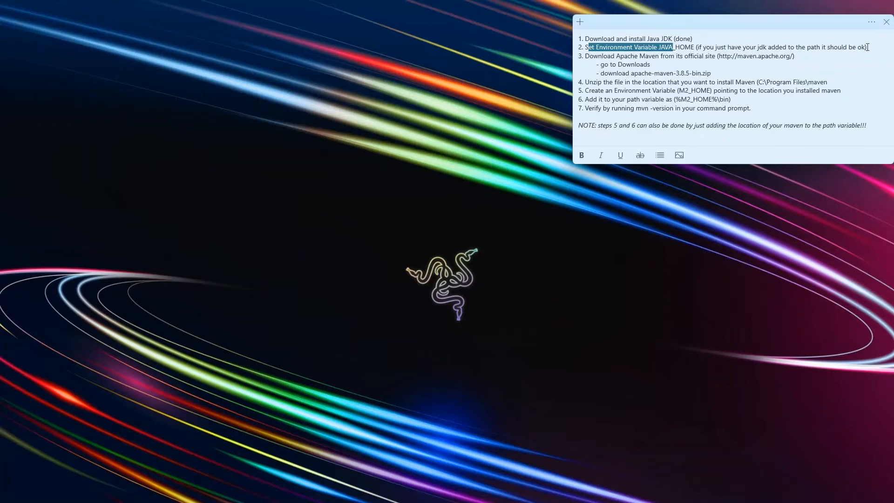
drag(868, 47, 575, 41)
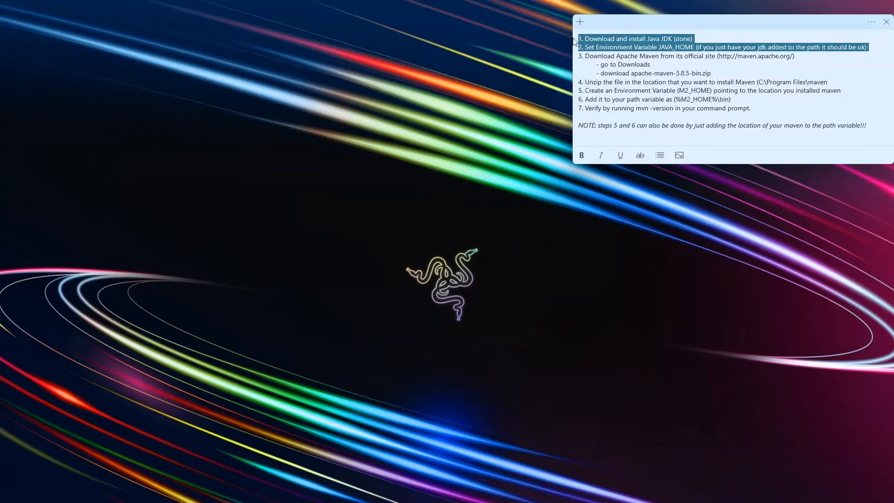
click(582, 155)
click(627, 99)
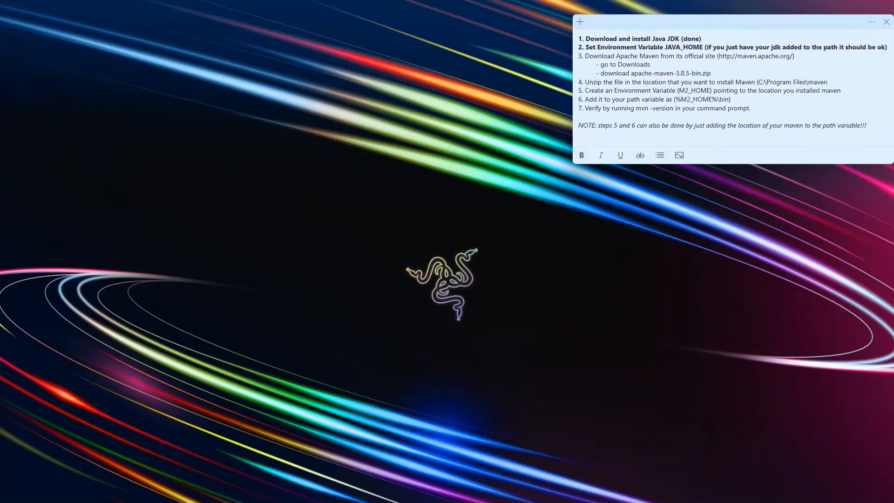
Open Command Prompt and run java -version to check the Java installation.
key(super)
text(comm)
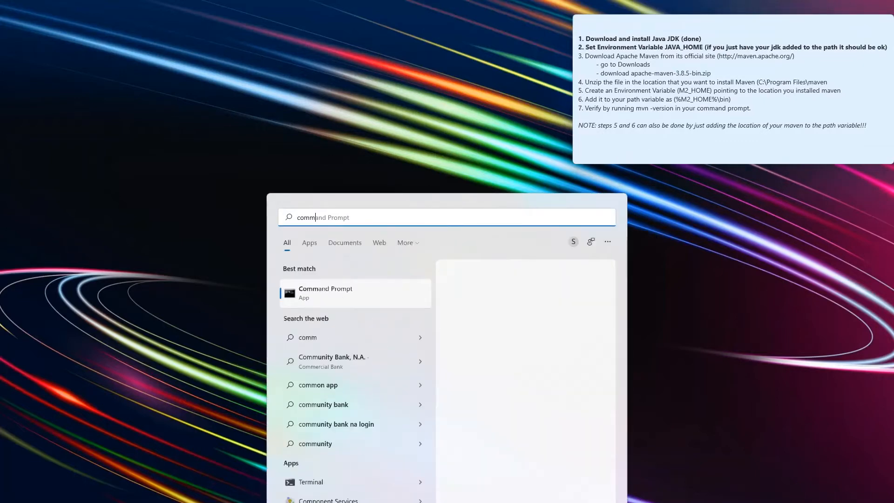
key(Escape)
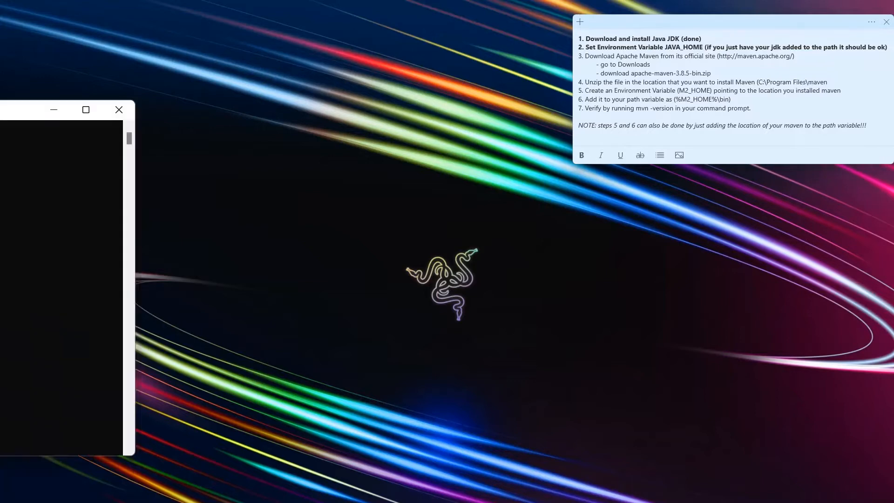
click(319, 193)
text(j)
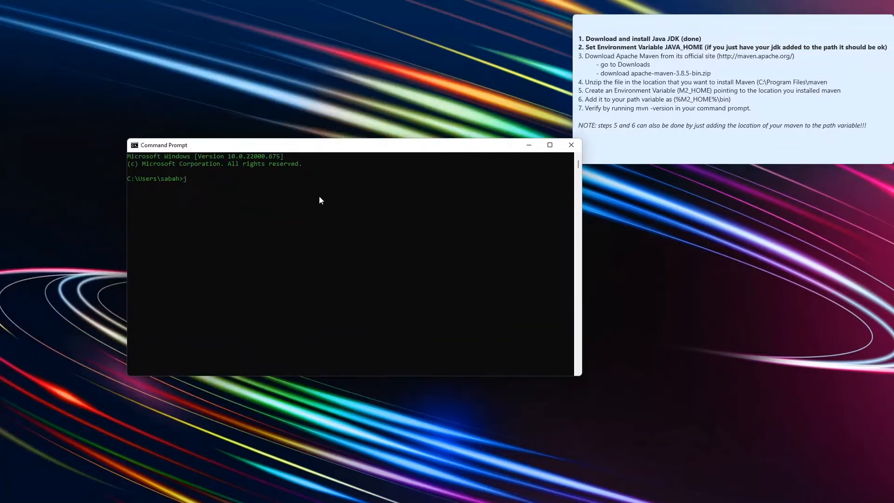
text(ava -version)
key(Return)
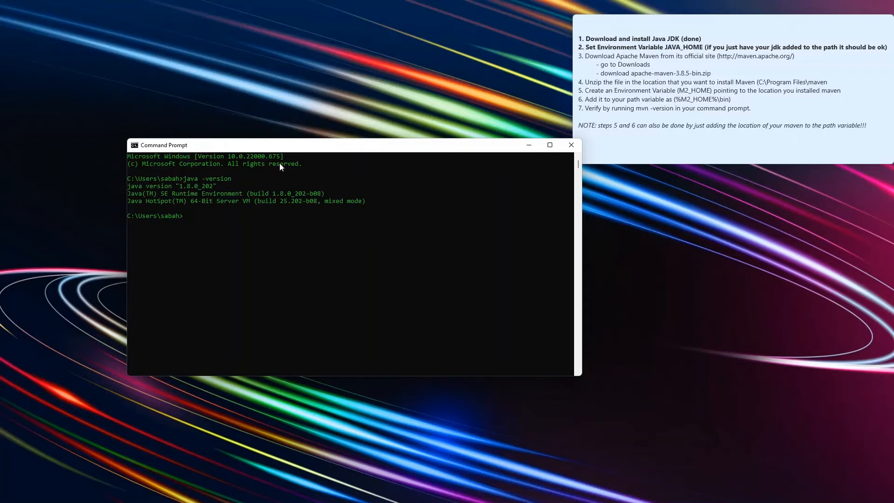
Examine the Java version output against the note's first two items on the JDK and JAVA_HOME.
drag(365, 202, 127, 187)
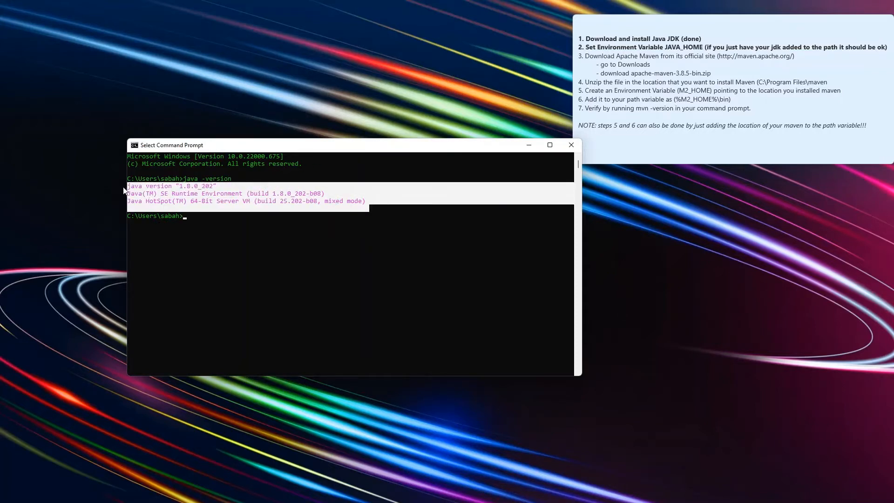
click(218, 200)
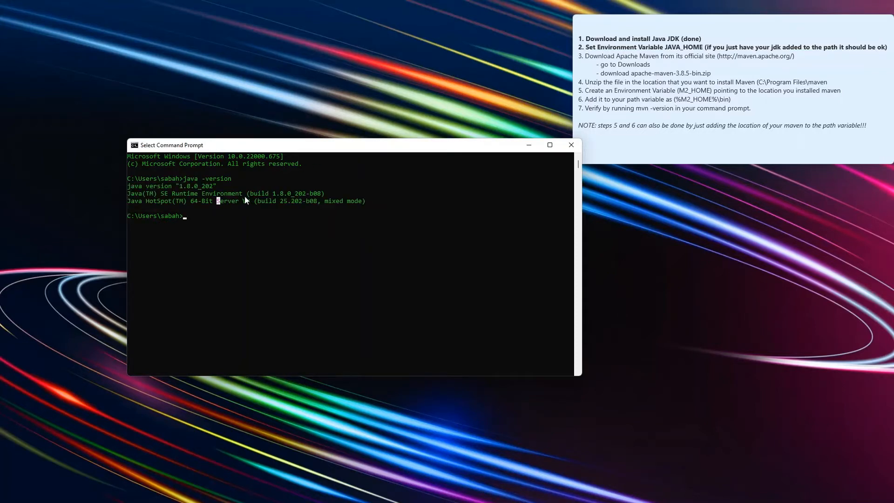
drag(235, 225, 129, 158)
click(204, 199)
drag(180, 186, 214, 188)
click(624, 67)
drag(604, 38, 666, 48)
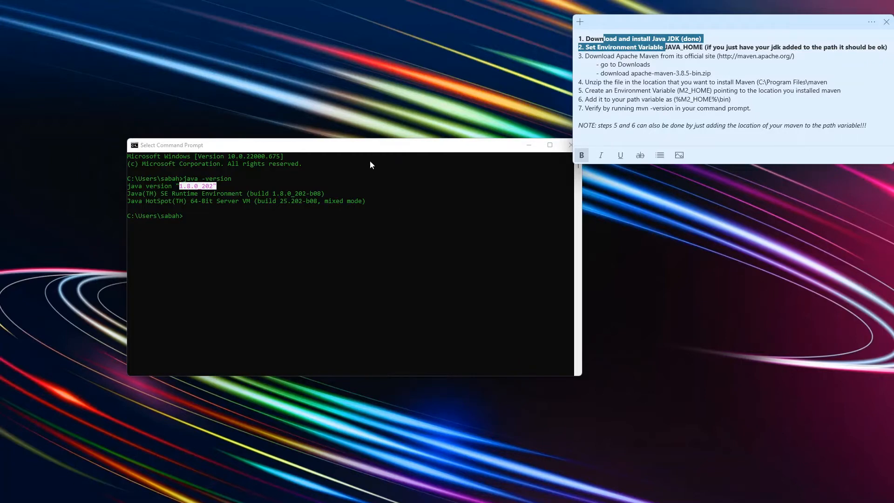
click(192, 194)
click(196, 194)
drag(218, 147, 198, 138)
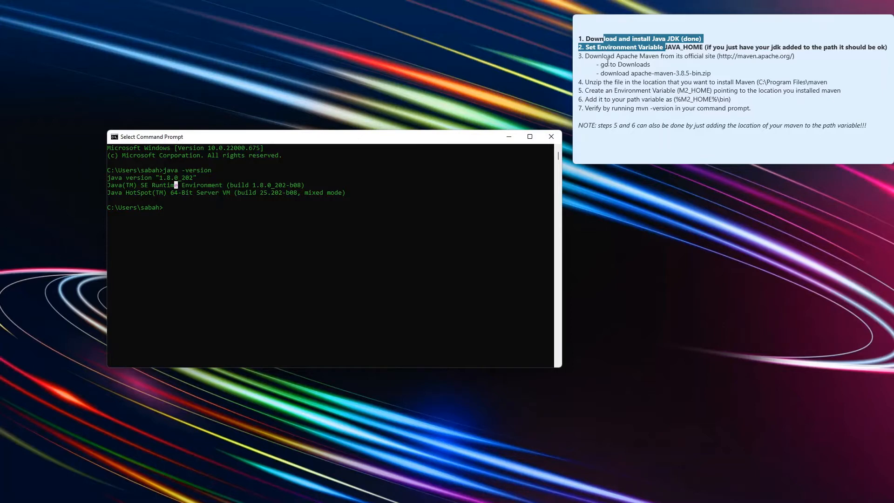
click(594, 56)
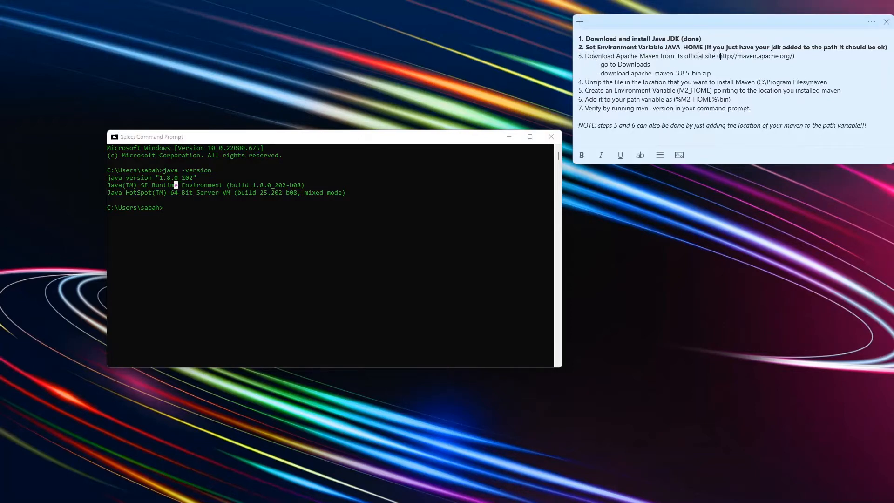
drag(719, 57, 795, 58)
key(ctrl+c)
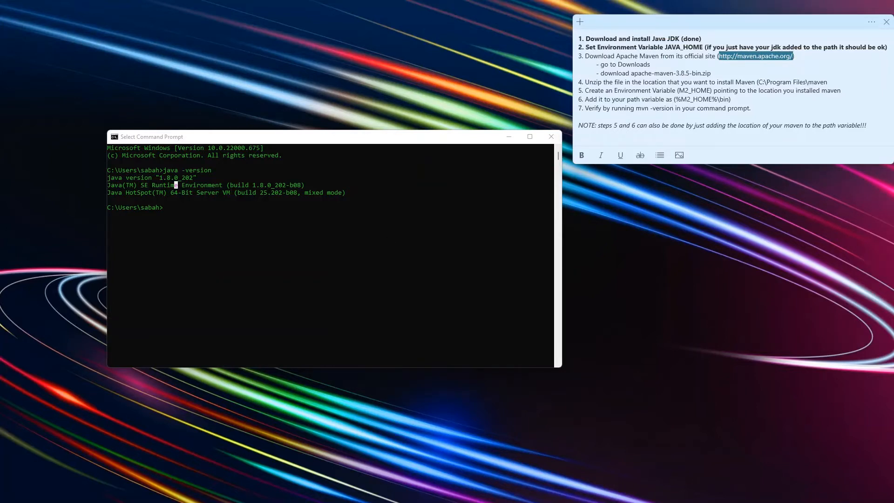
key(alt+Tab)
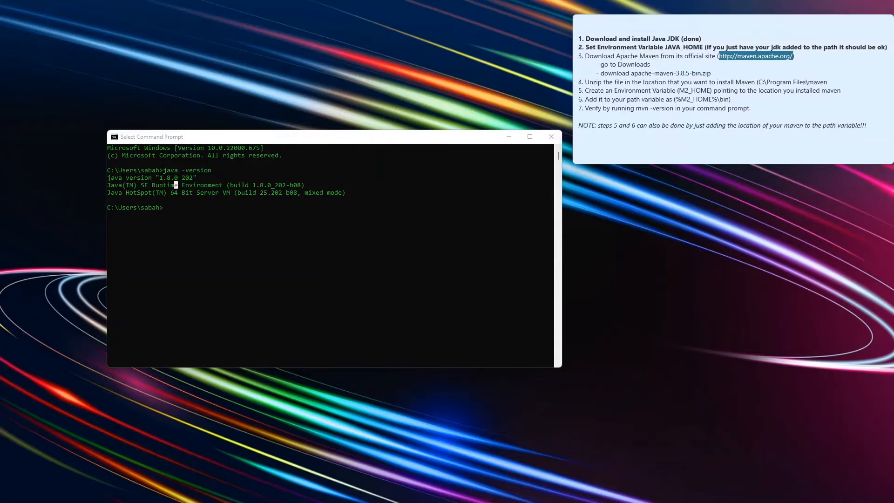
key(ctrl+v)
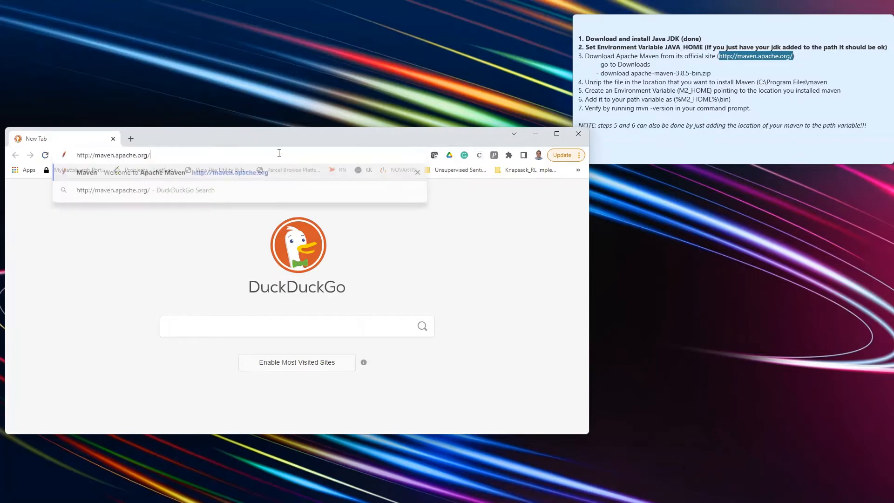
key(Return)
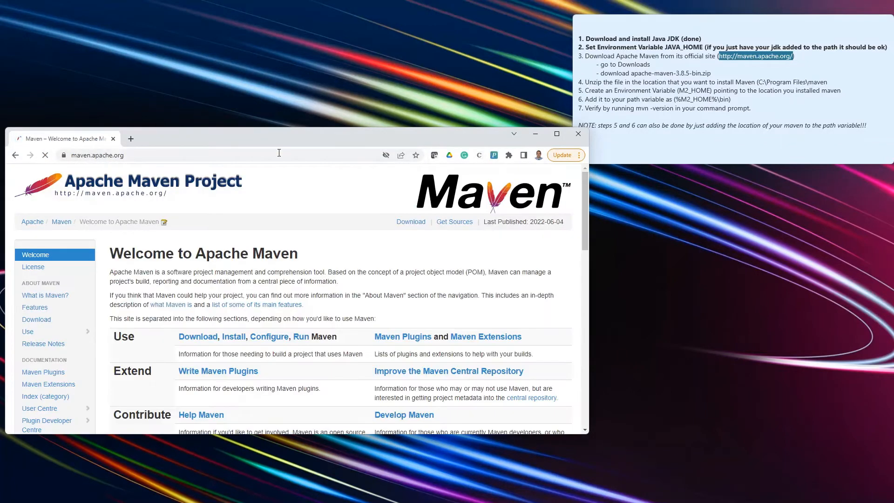
drag(287, 144, 423, 142)
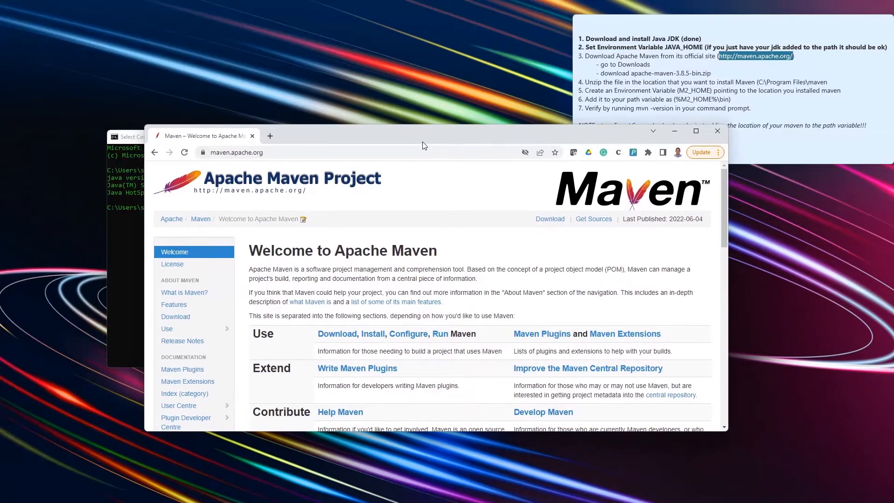
Download the binary zip archive apache-maven-3.8.5-bin.zip from the Maven download page.
click(338, 338)
scroll(469, 235, down, 1)
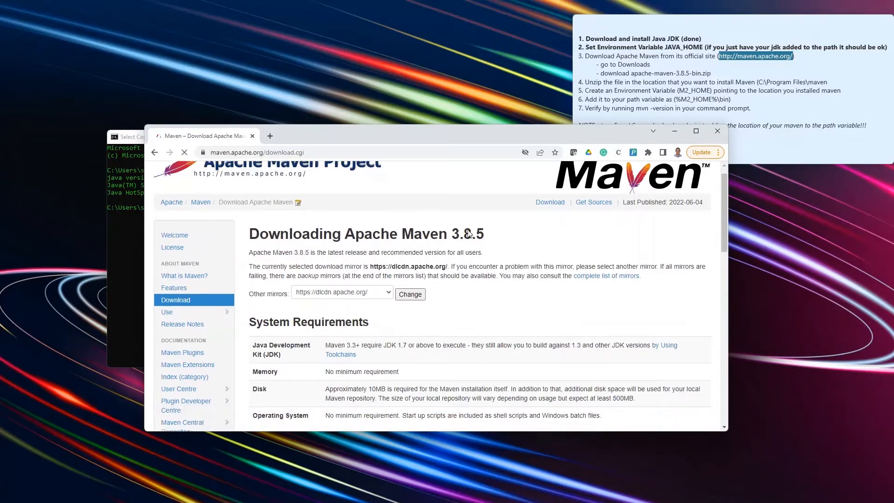
scroll(469, 234, down, 5)
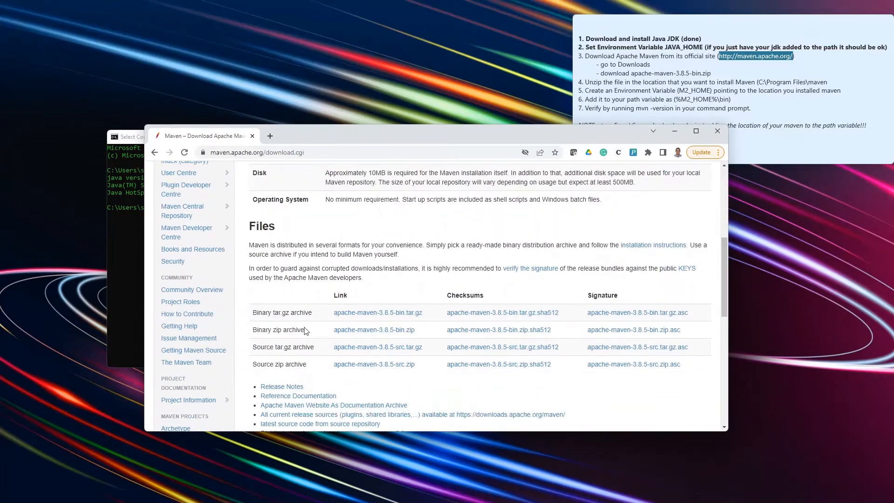
drag(246, 331, 296, 331)
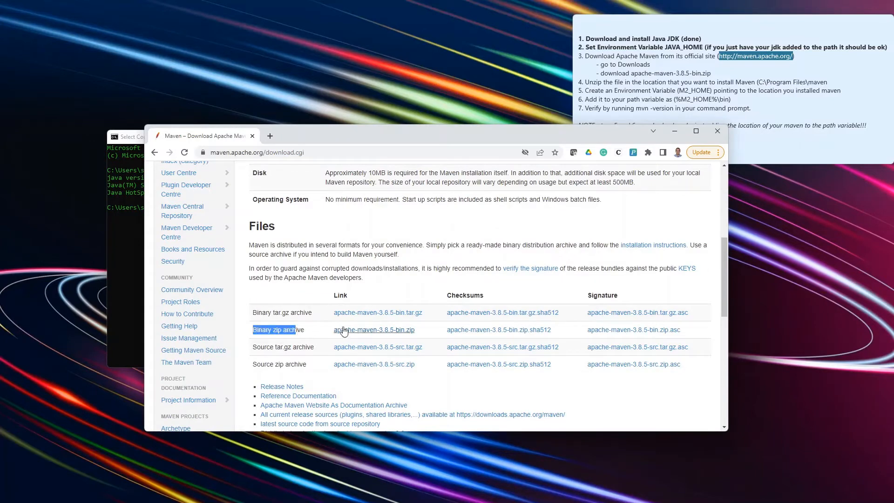
click(353, 331)
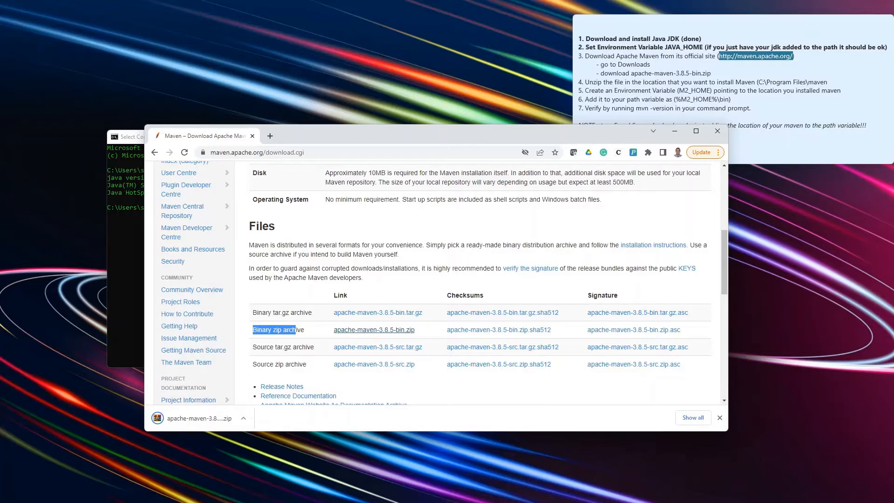
Open the Downloads folder in File Explorer and locate the downloaded Maven zip archive.
key(super+e)
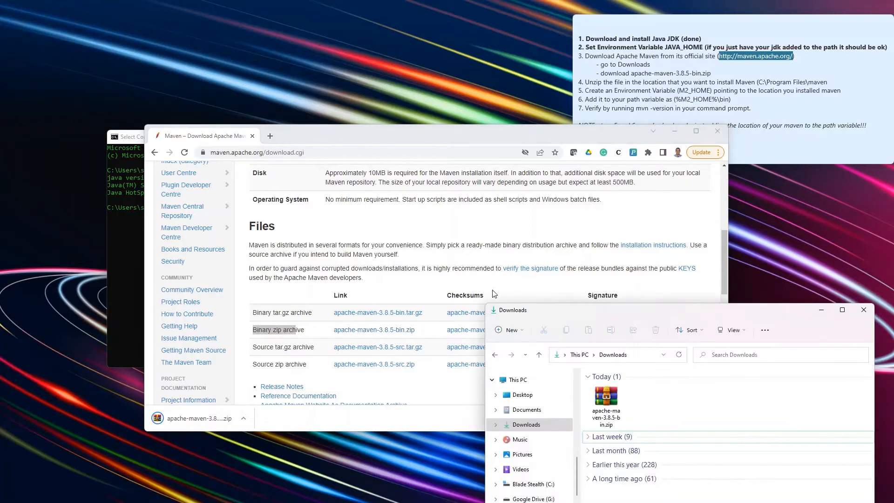
click(679, 355)
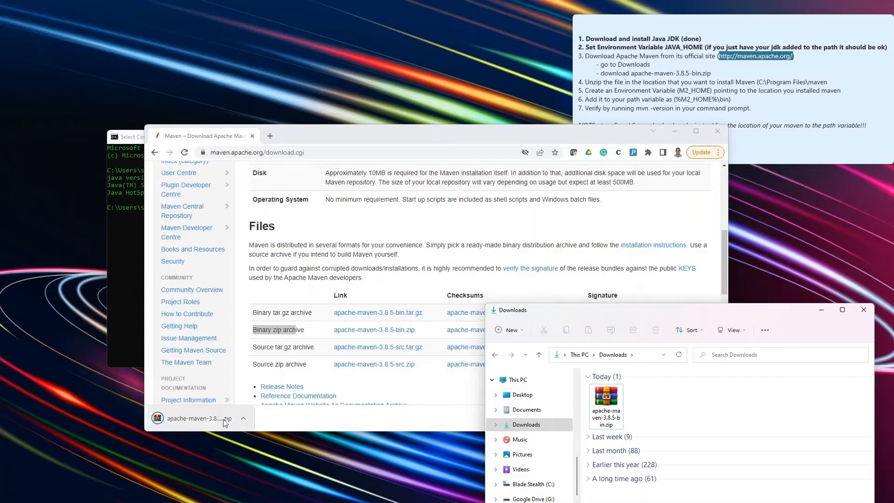
click(680, 355)
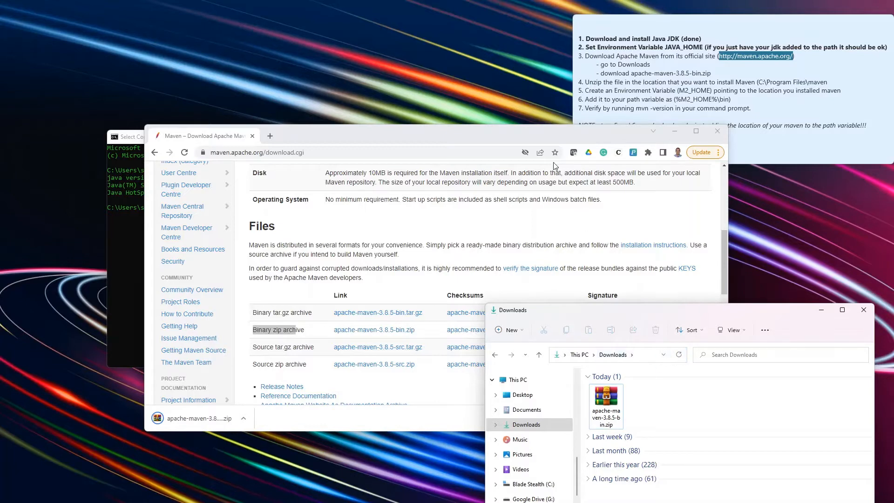
drag(556, 134, 503, 110)
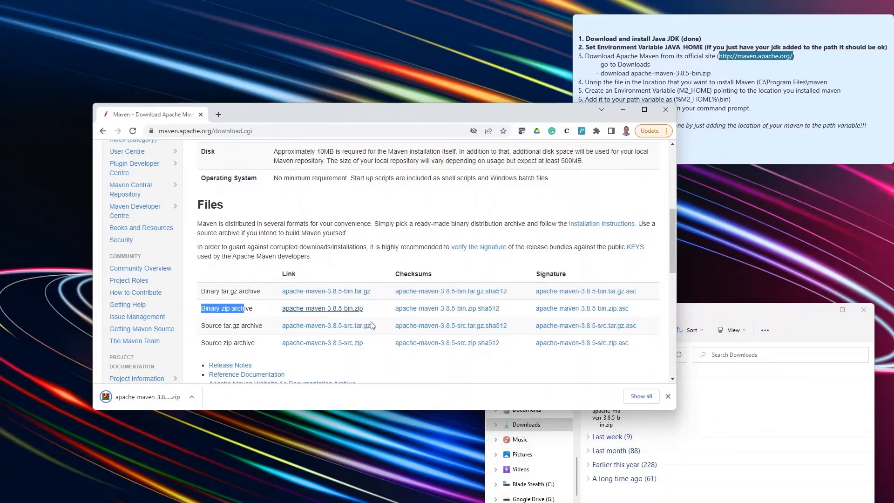
click(640, 395)
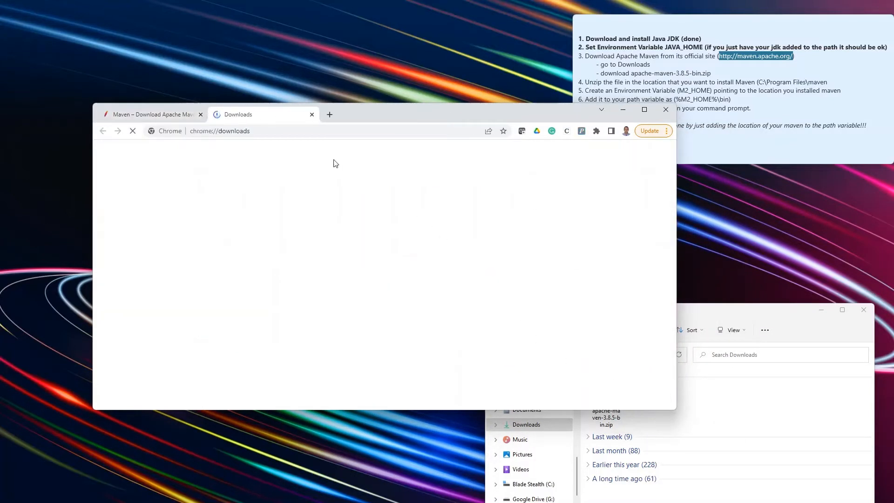
click(316, 115)
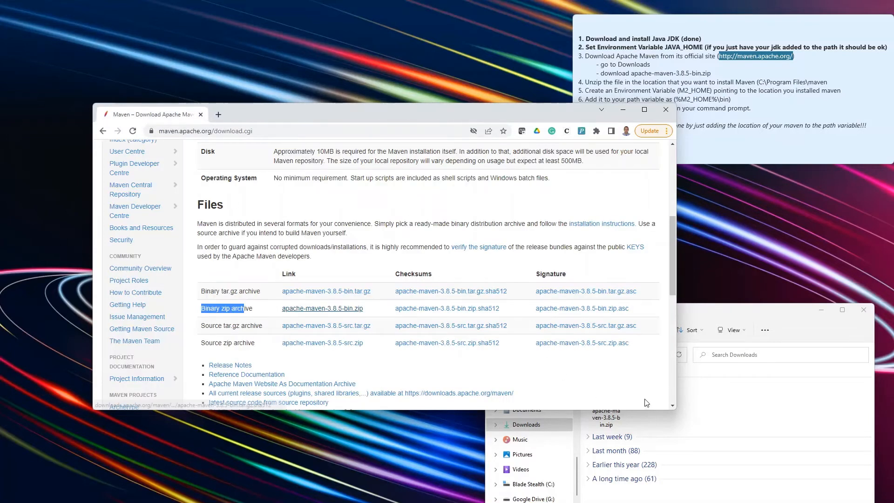
click(704, 312)
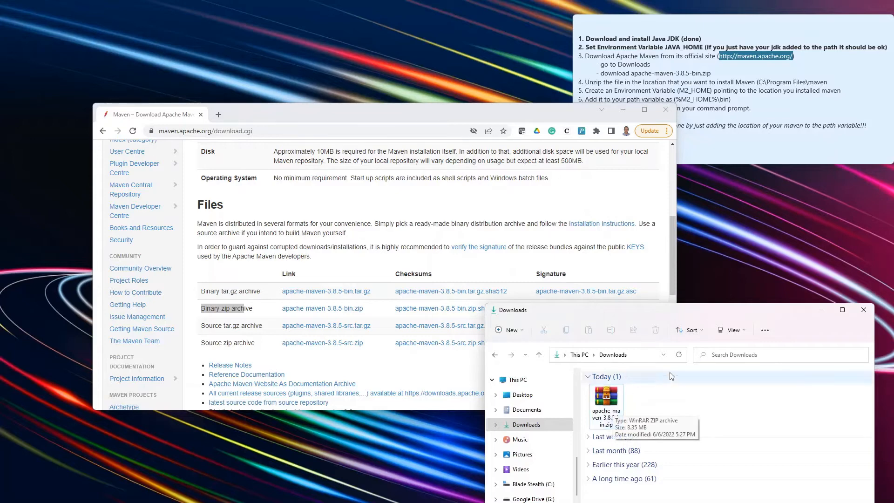
Extract apache-maven-3.8.5-bin.zip into an apache-maven-3.8.5-bin folder within Downloads.
click(607, 404)
right_click(610, 405)
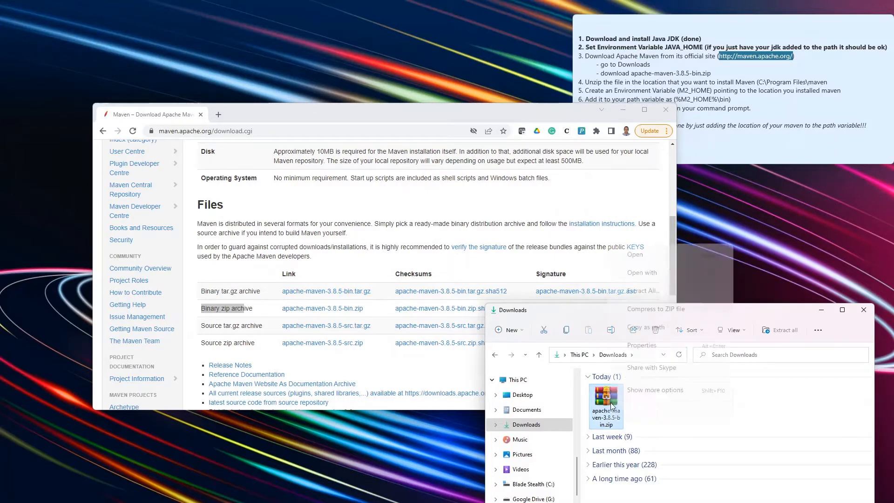
click(661, 309)
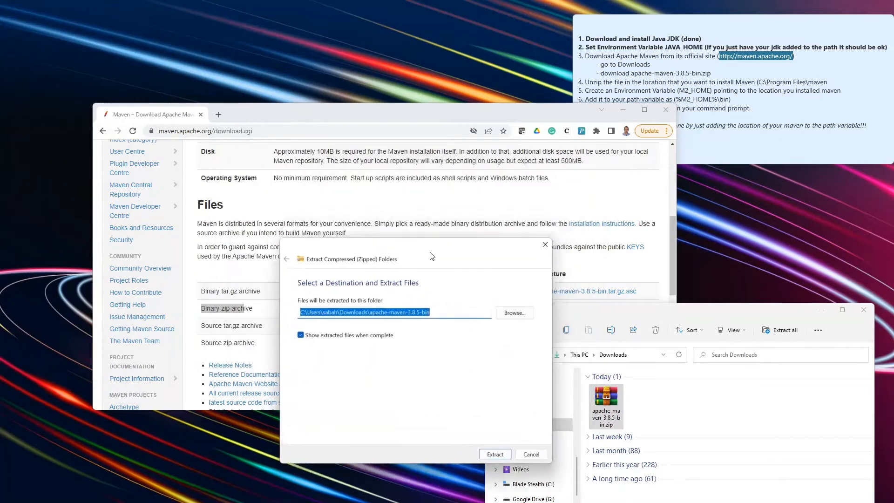
click(485, 469)
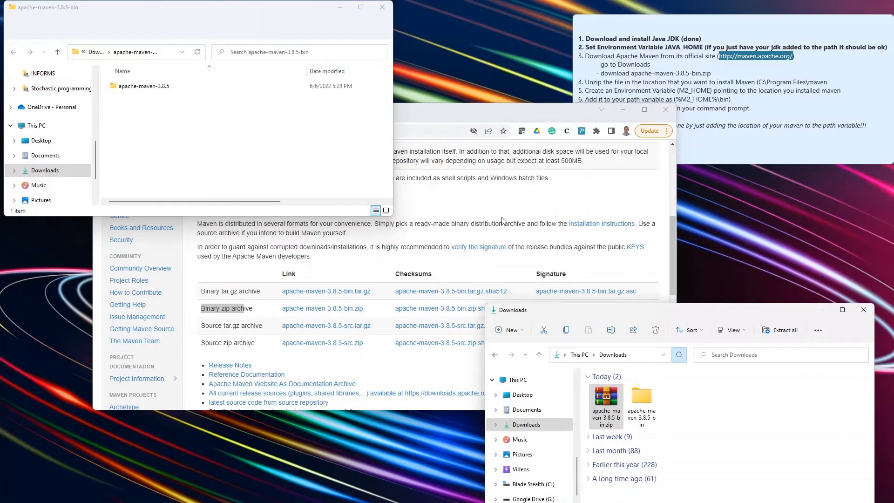
drag(87, 6, 589, 268)
Open the extracted apache-maven-3.8.5 folder and add the missing closing parenthesis after the Maven path in note item 4.
click(662, 64)
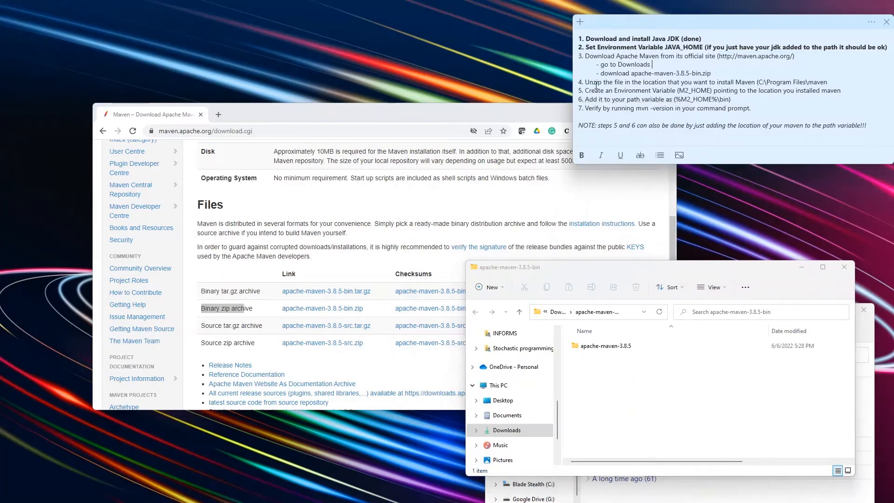
drag(583, 83, 665, 86)
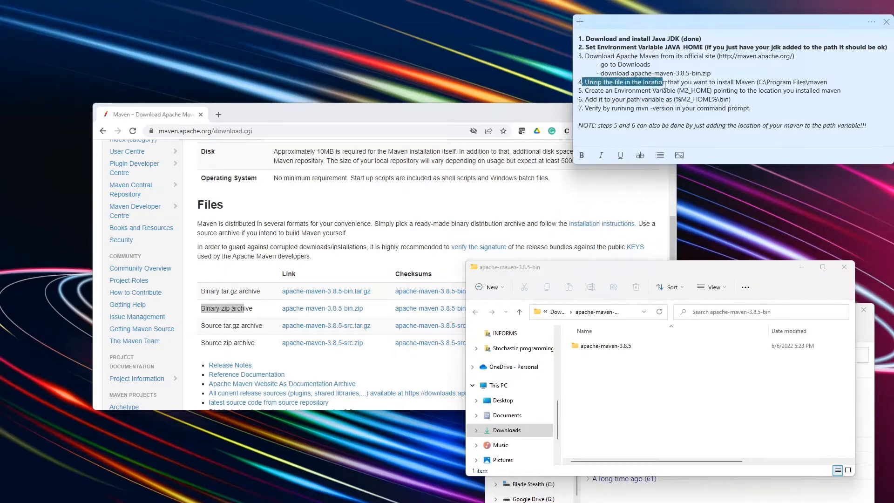
double_click(629, 347)
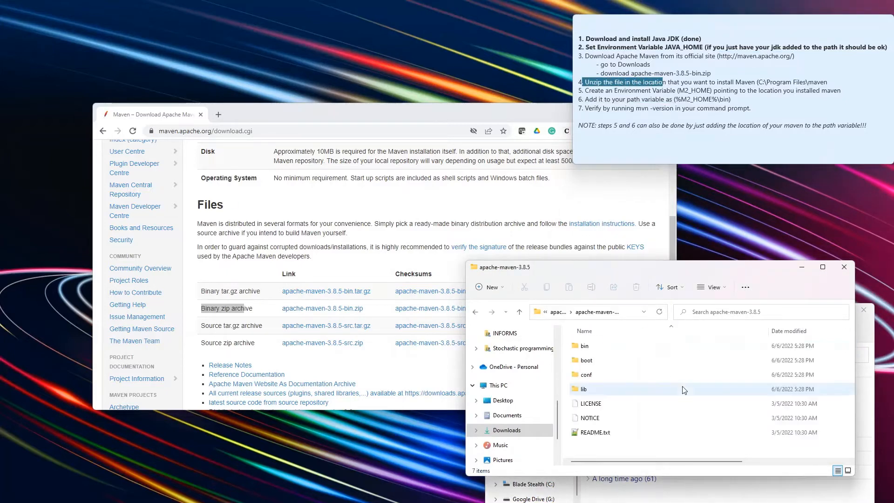
click(665, 99)
drag(697, 83, 746, 87)
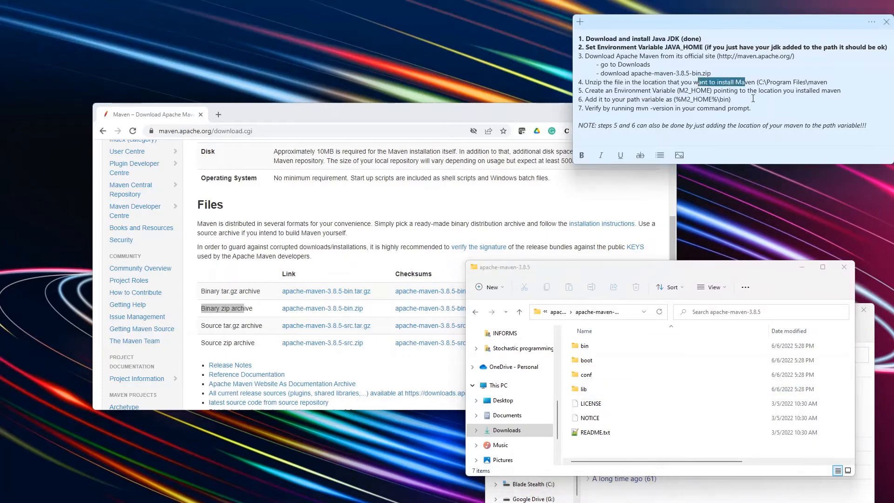
click(837, 85)
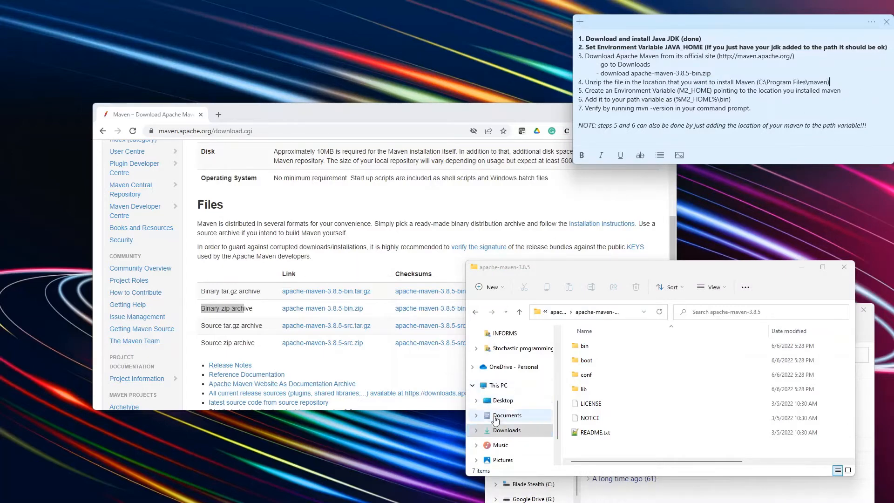
Open the C: drive in a new File Explorer window and go to its Program Files folder.
scroll(516, 414, down, 1)
scroll(515, 414, down, 1)
right_click(508, 429)
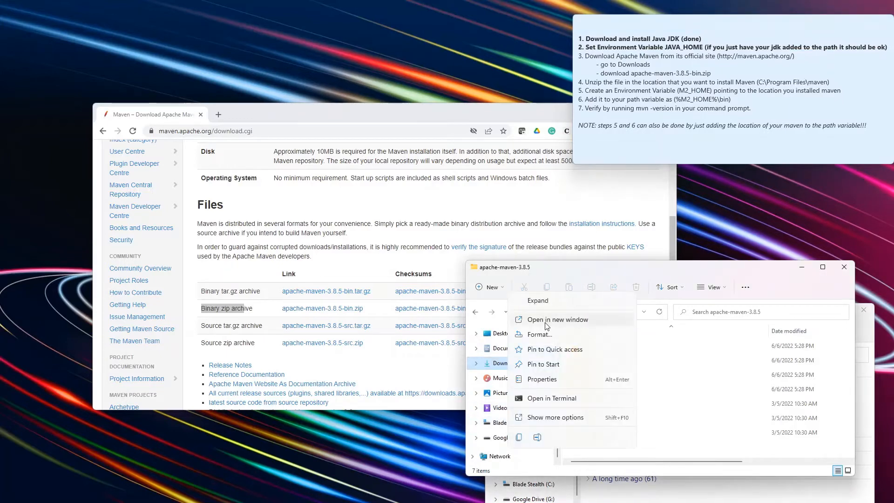
click(542, 321)
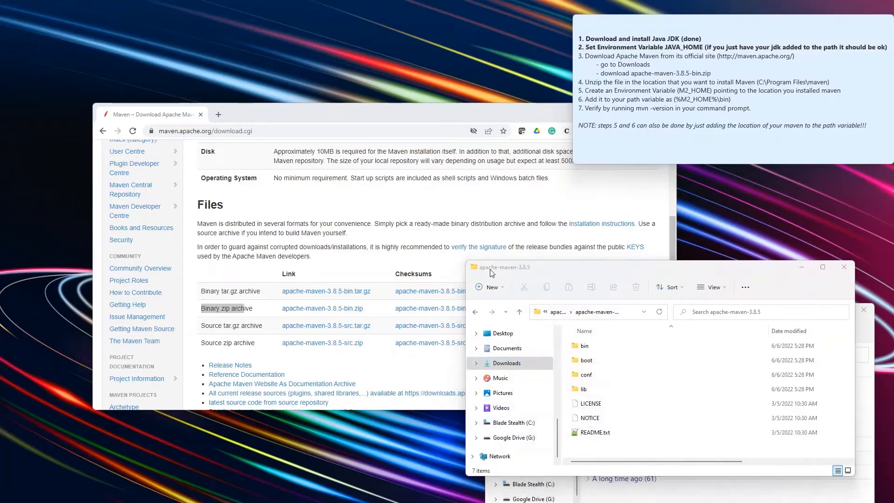
drag(531, 282, 129, 183)
scroll(233, 322, down, 2)
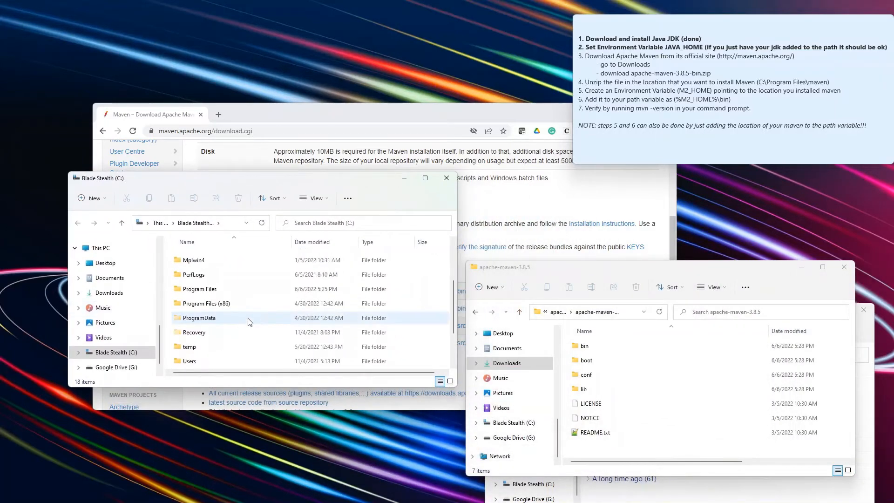
double_click(222, 290)
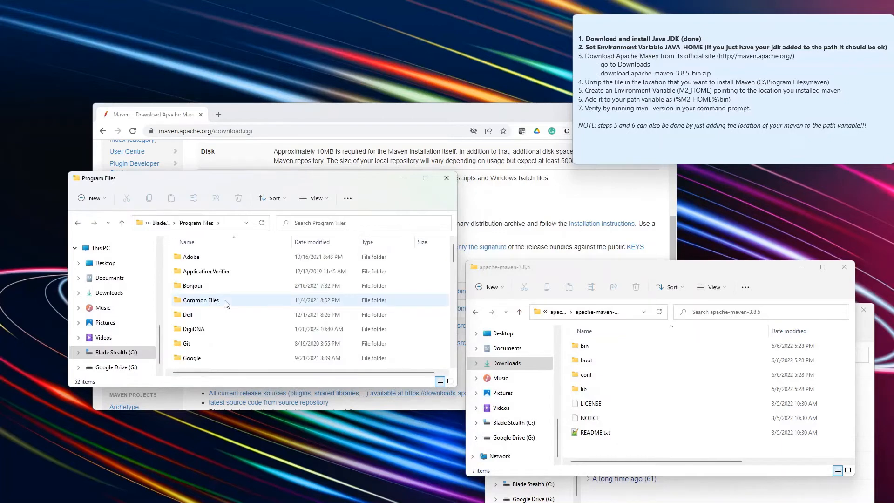
Create a folder named maven in C:\Program Files, granting the administrator permission.
click(105, 199)
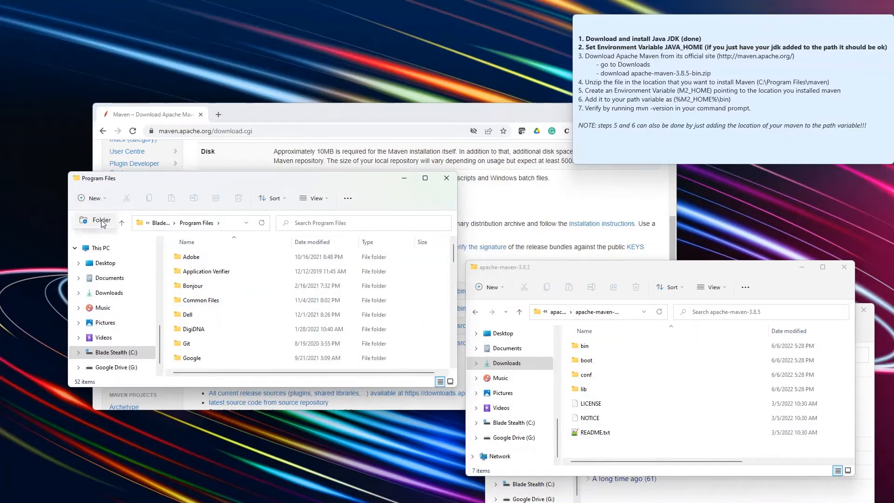
click(102, 220)
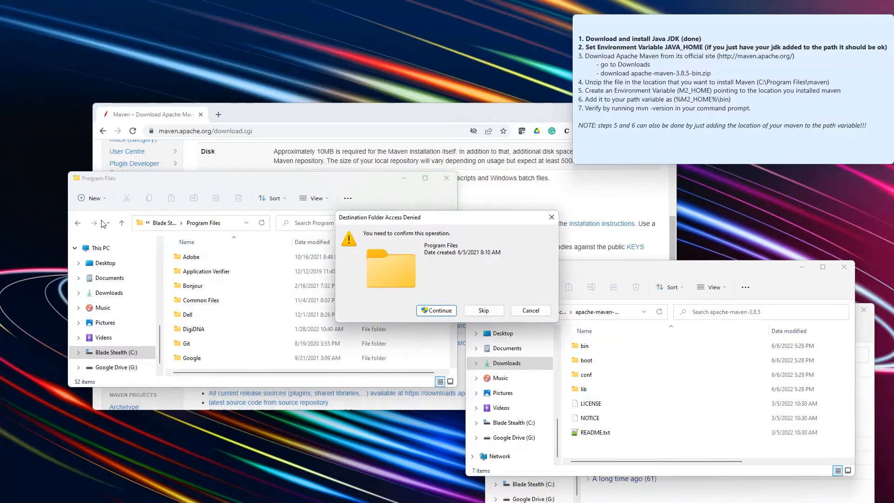
click(431, 310)
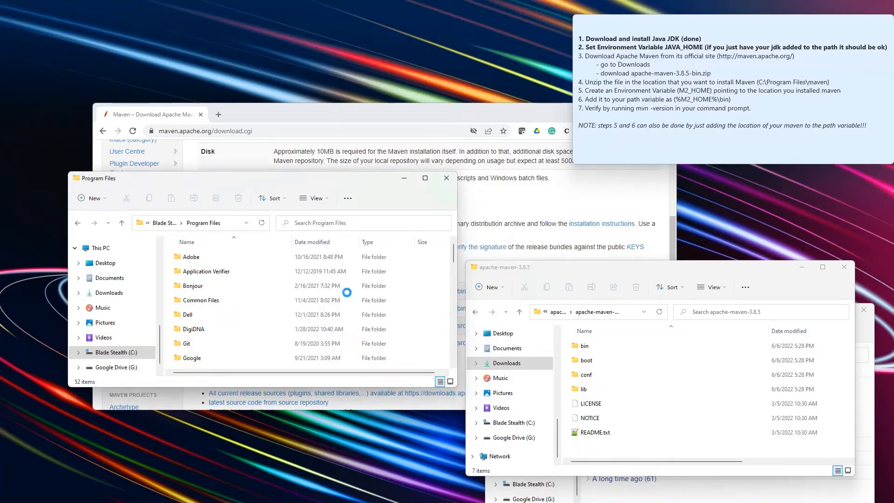
text(mav)
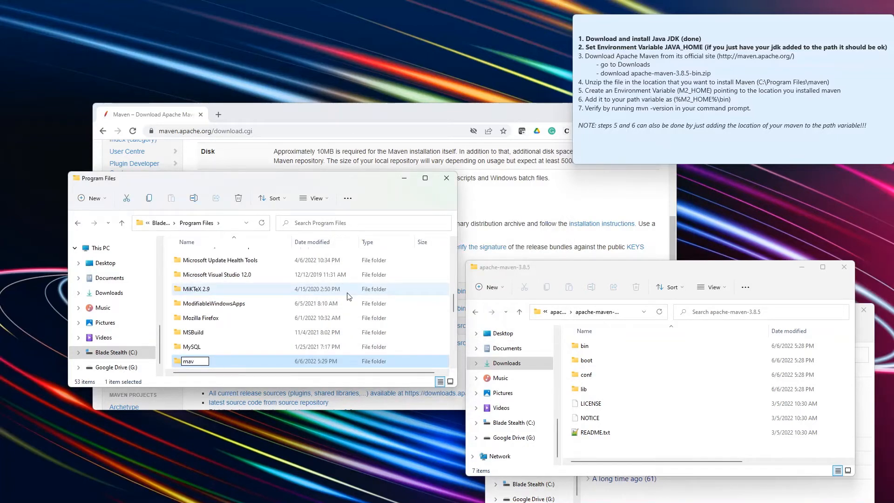
text(en)
key(Return)
Copy all contents of the extracted apache-maven-3.8.5 folder into C:\Program Files\maven with administrator permission.
double_click(203, 256)
drag(610, 448, 576, 333)
click(278, 308)
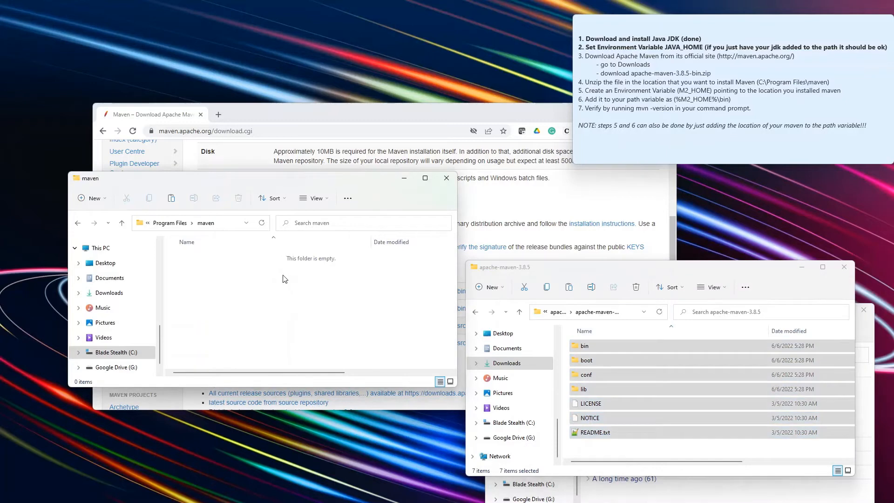
key(ctrl+v)
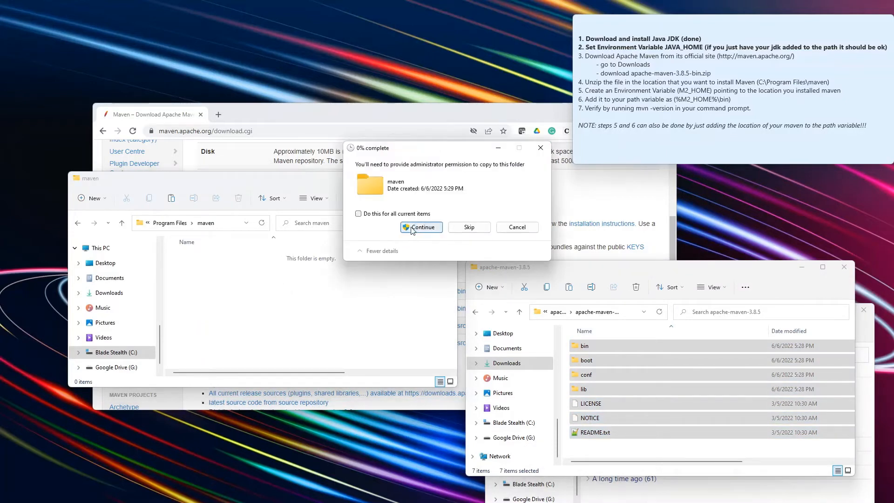
click(412, 229)
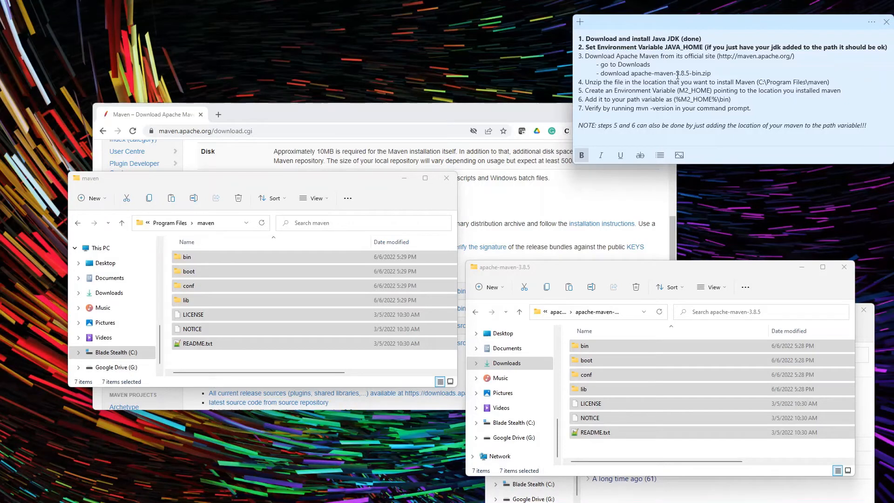
Make items 3 and 4 of the installation note bold, including the download sub-items.
triple_click(678, 74)
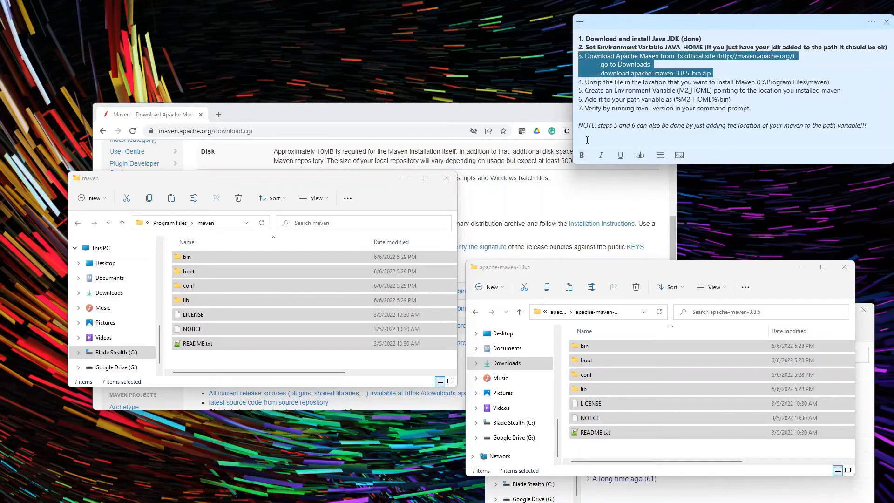
key(ctrl+b)
drag(833, 82, 577, 81)
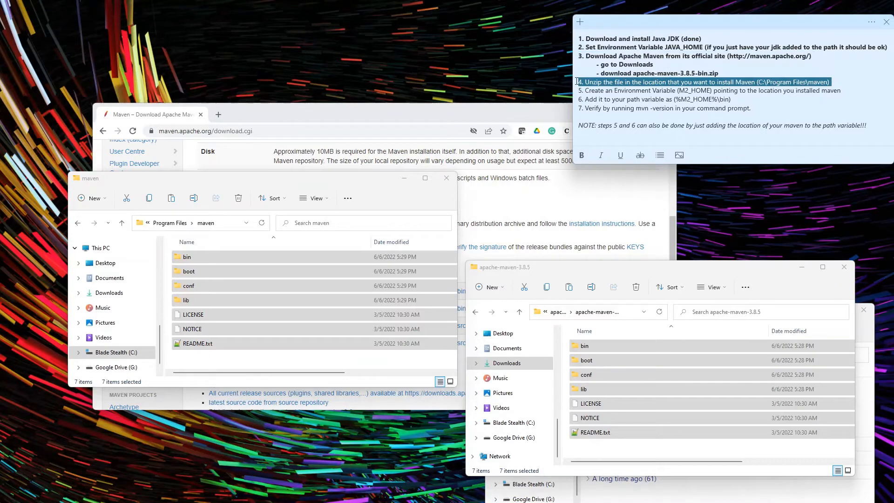
click(581, 155)
click(703, 89)
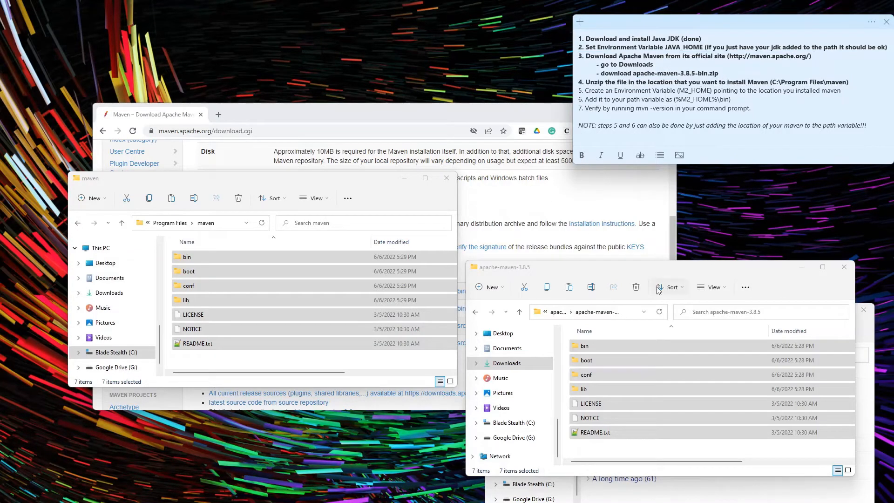
Minimize the extracted apache-maven-3.8.5 window and select the full folder path C:\Program Files\maven in the maven window.
click(806, 269)
click(806, 269)
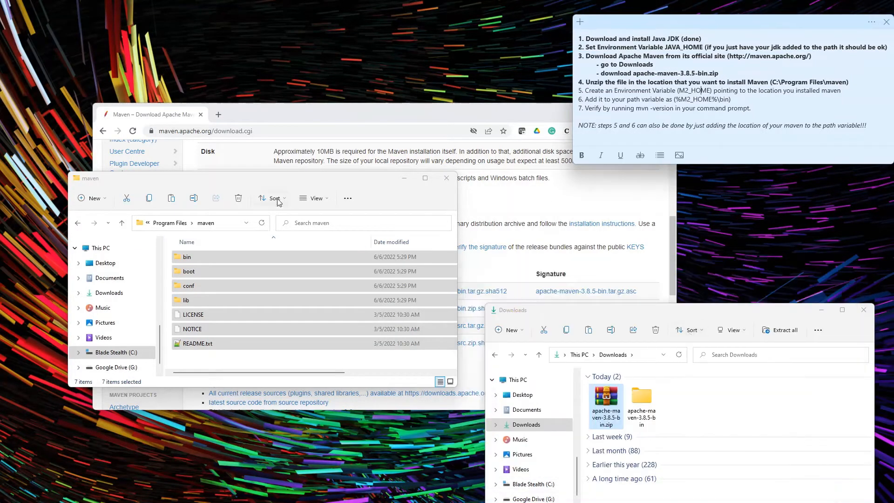
click(223, 226)
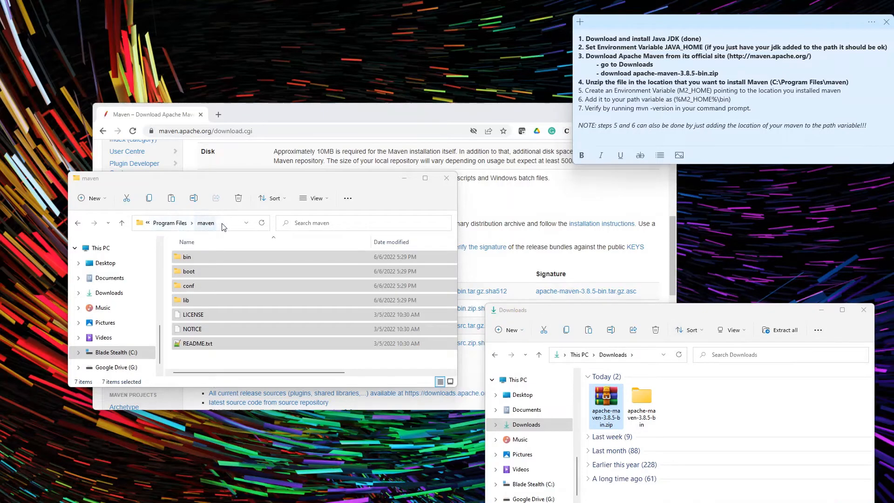
click(219, 227)
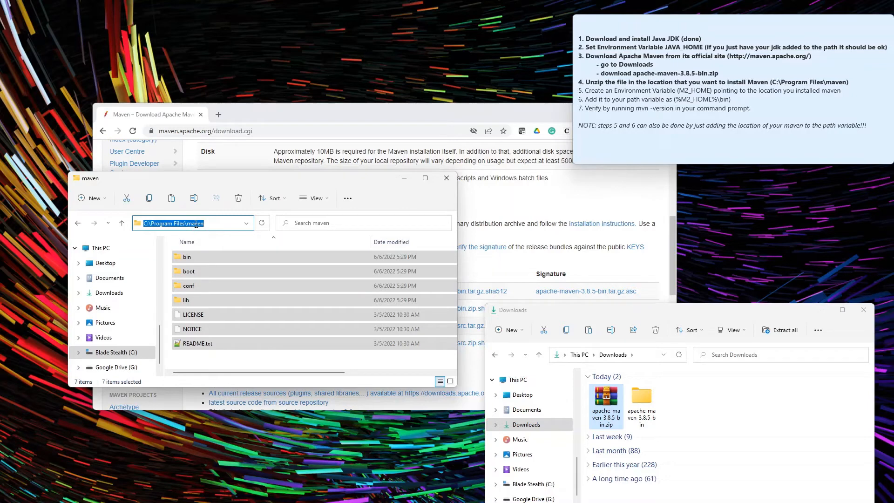
drag(239, 180, 471, 187)
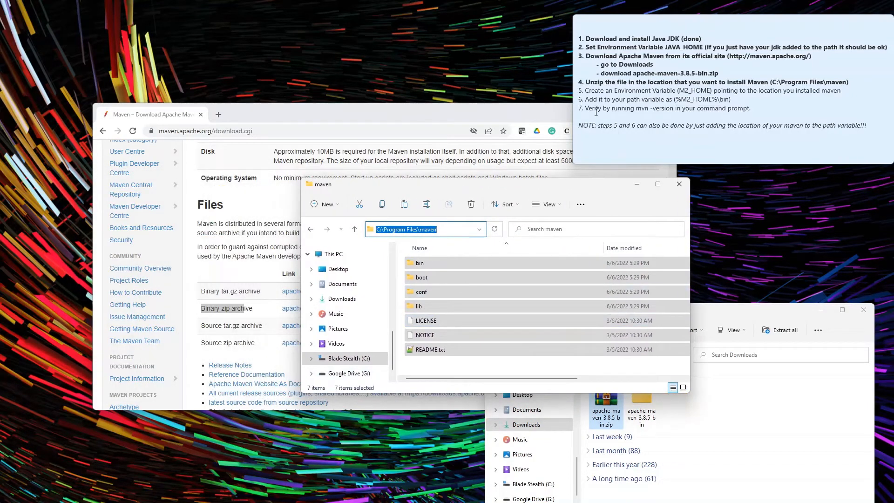
Highlight items 5 and 6 of the note and open the Environment Variables dialog from System Properties.
click(626, 90)
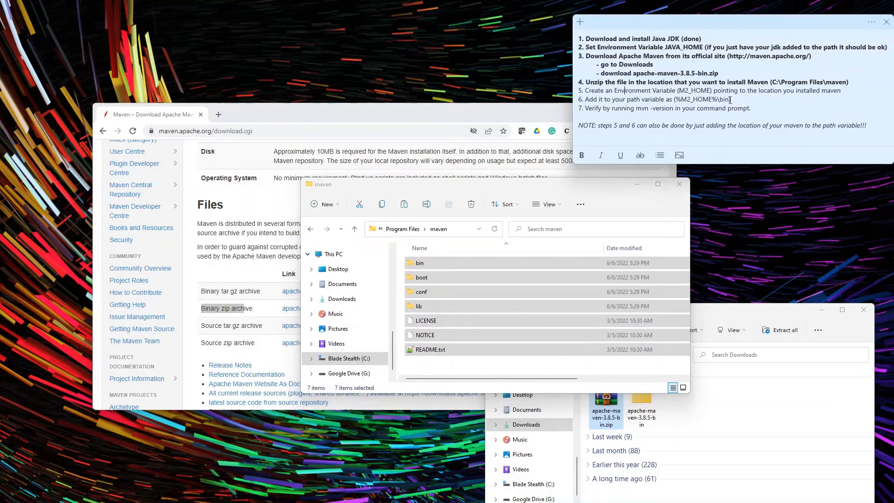
drag(730, 100, 605, 91)
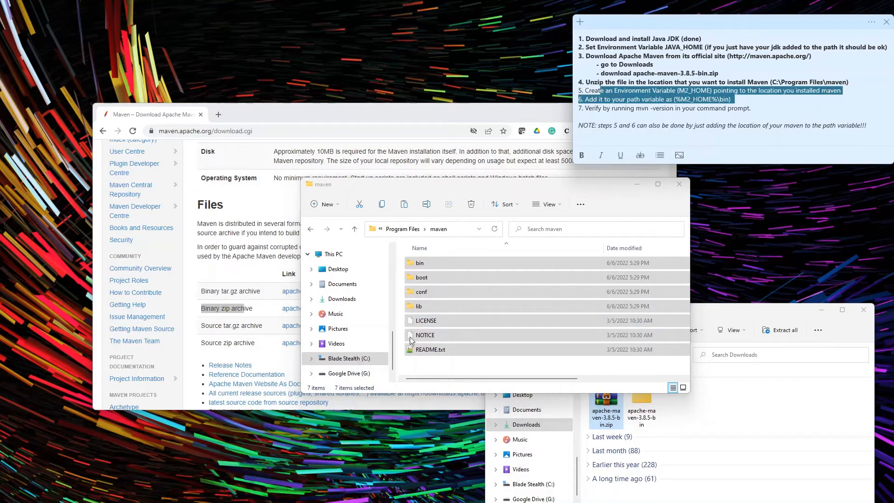
key(super)
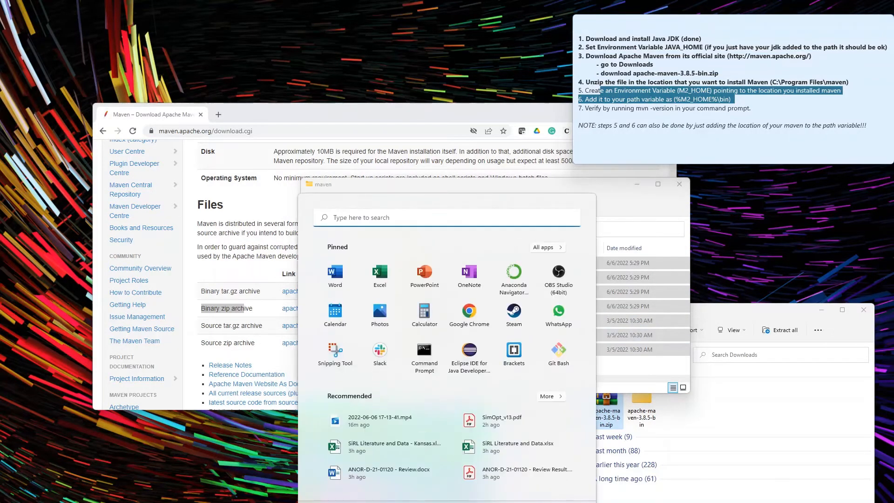
text(env)
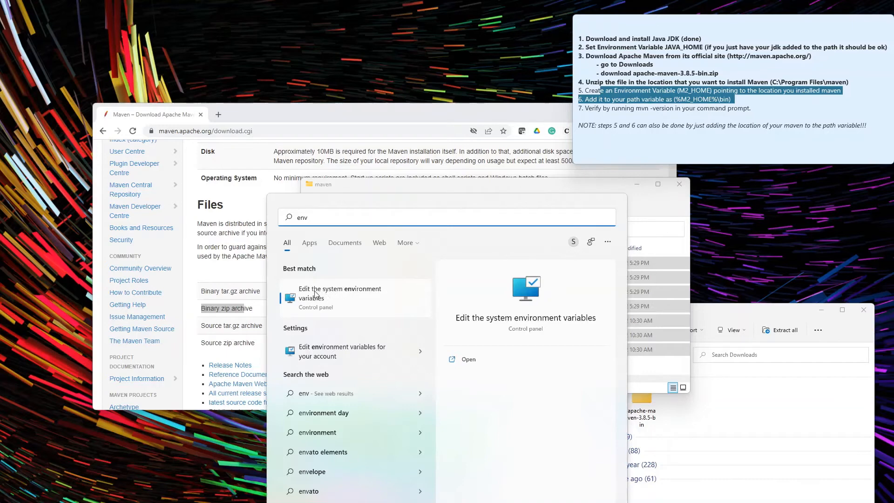
click(349, 297)
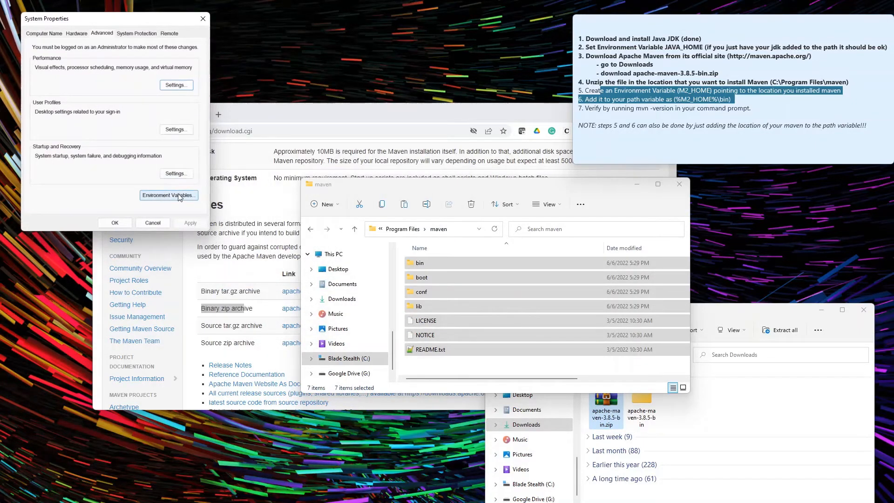
click(178, 195)
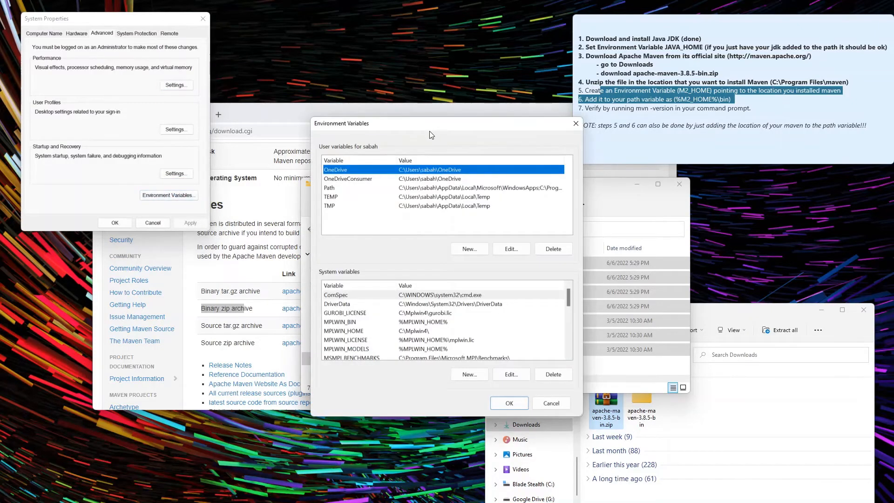
drag(429, 134, 200, 186)
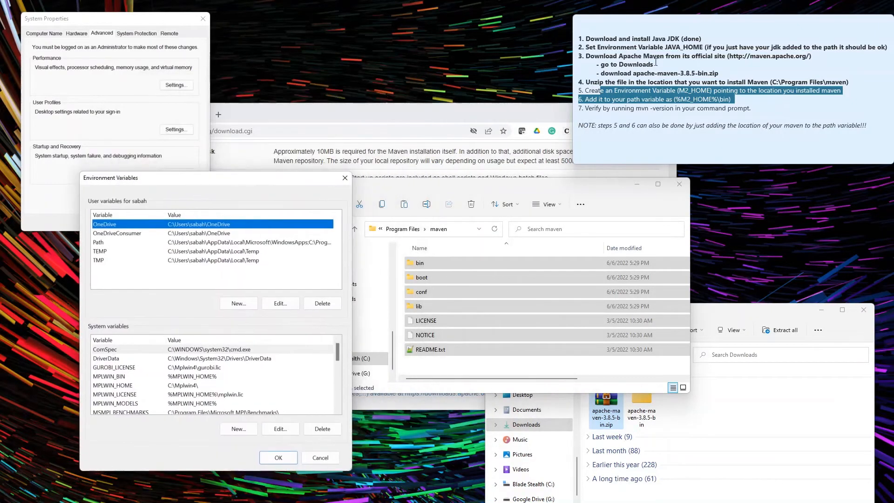
Enlarge the Environment Variables dialog and look through the system variables for the Java setting described in the note.
click(802, 48)
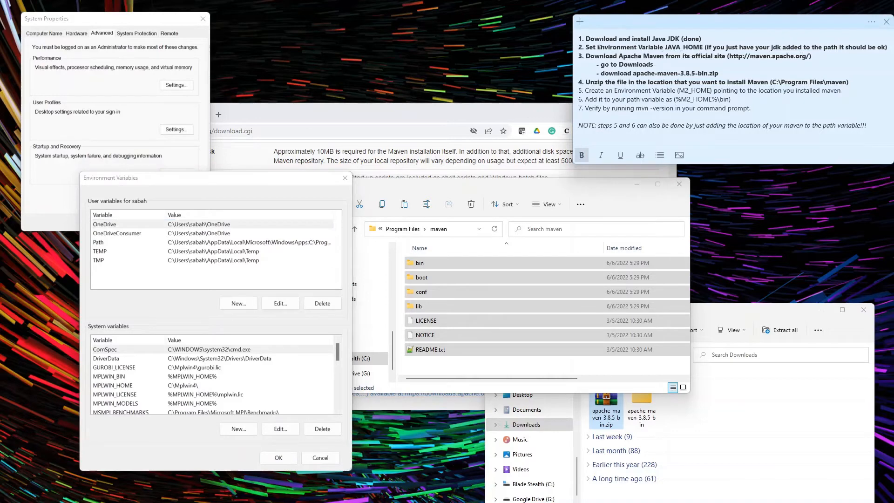
drag(601, 40, 645, 49)
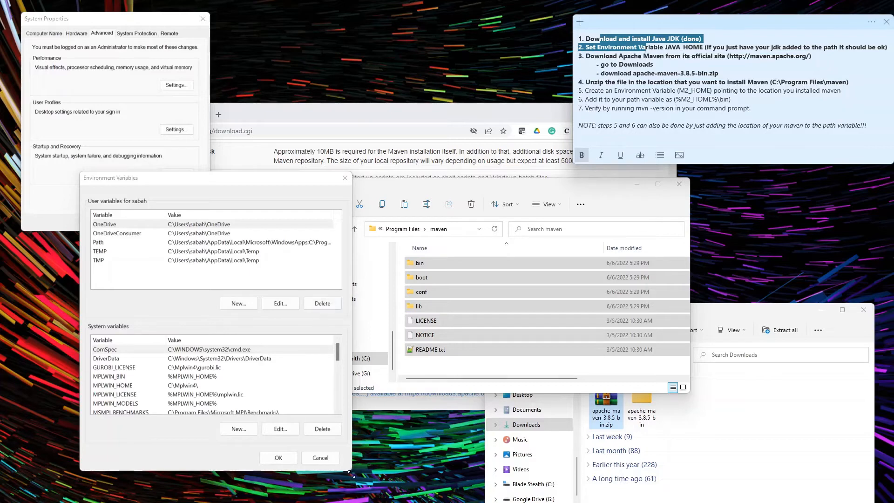
drag(351, 474, 376, 501)
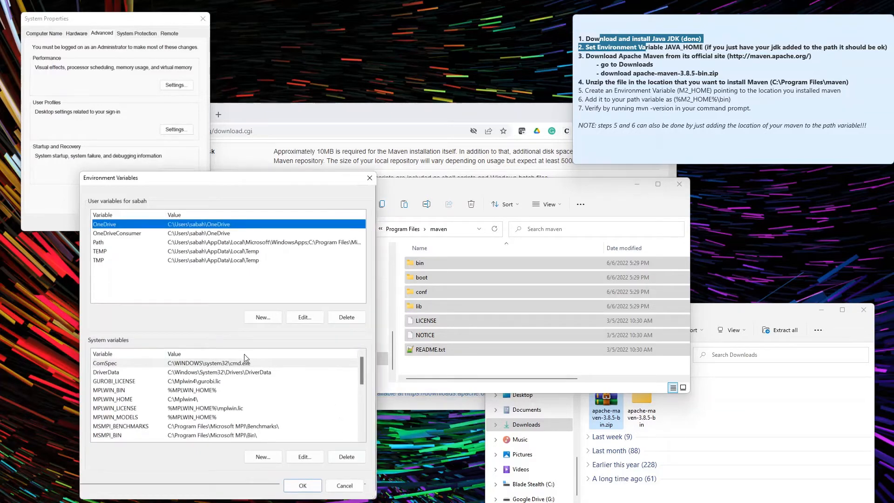
scroll(298, 398, down, 6)
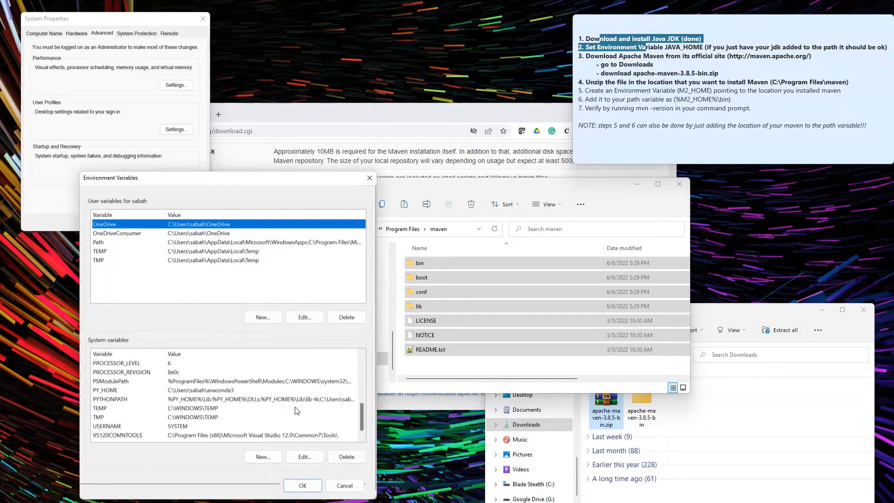
scroll(298, 411, down, 1)
scroll(267, 408, up, 3)
scroll(218, 389, down, 3)
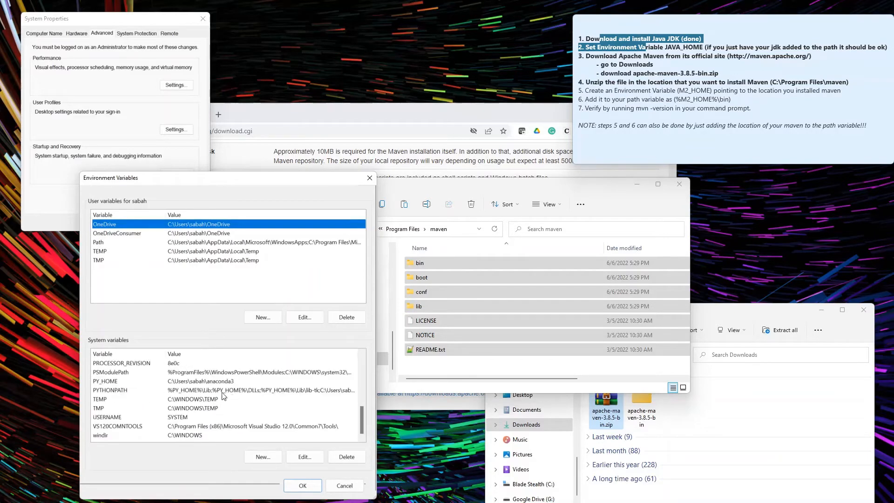
Review the entries of the system Path variable and highlight the note's remark about adding Maven's location directly to the path.
scroll(182, 405, up, 3)
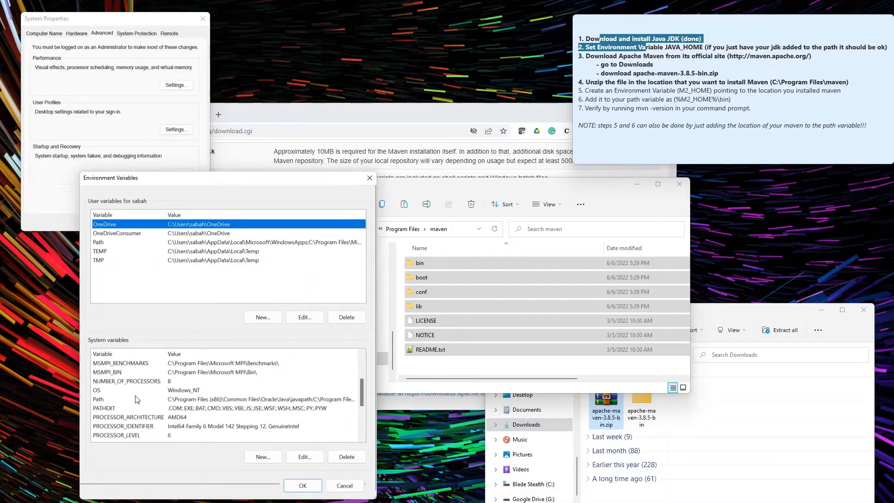
click(135, 400)
drag(579, 124, 873, 125)
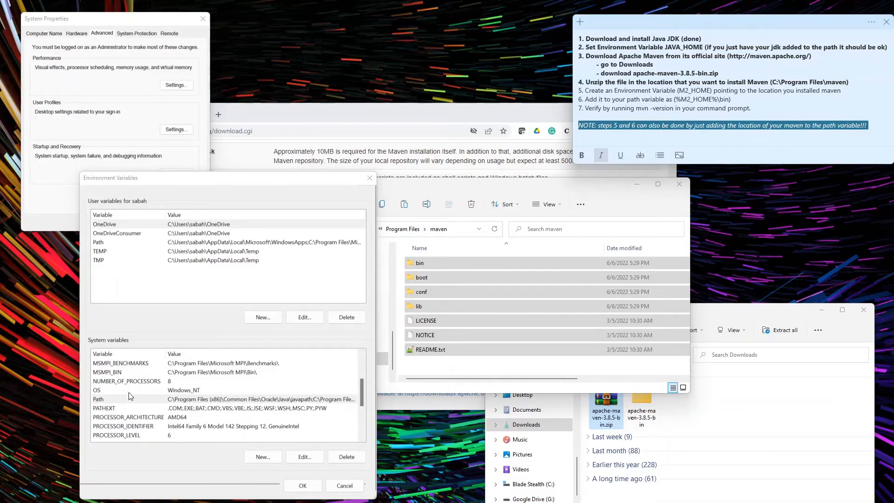
scroll(140, 383, up, 3)
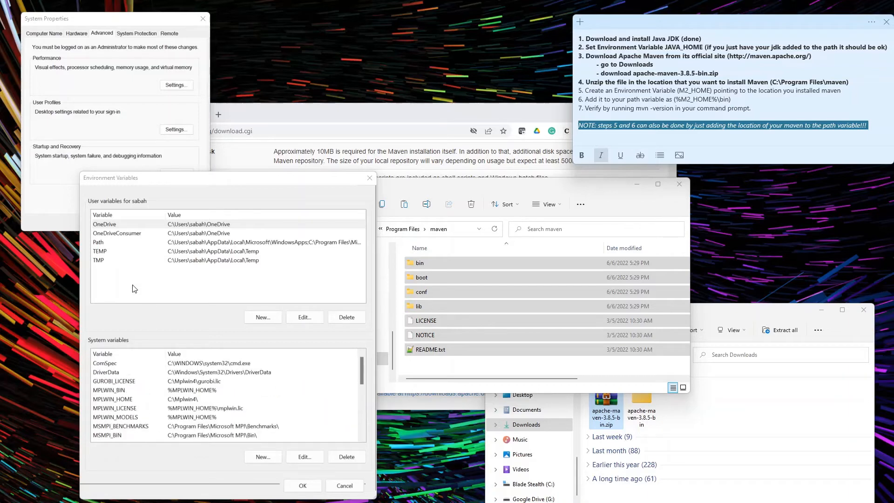
scroll(179, 387, down, 2)
double_click(123, 411)
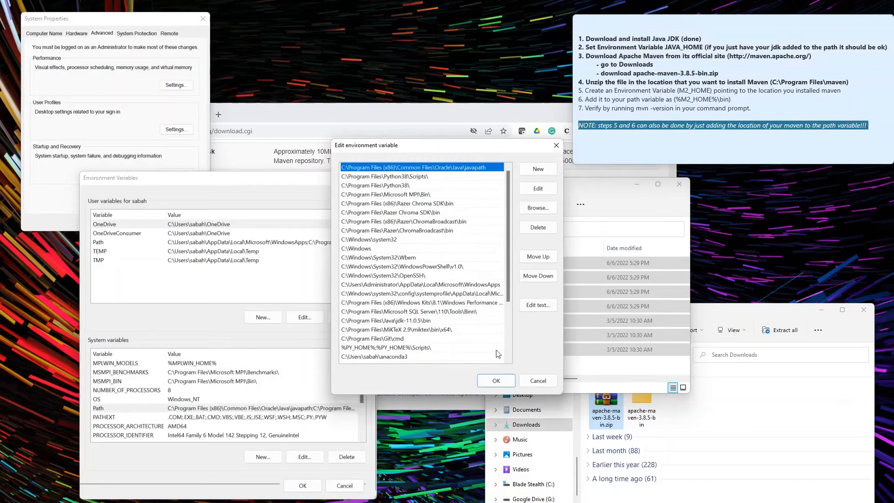
click(533, 379)
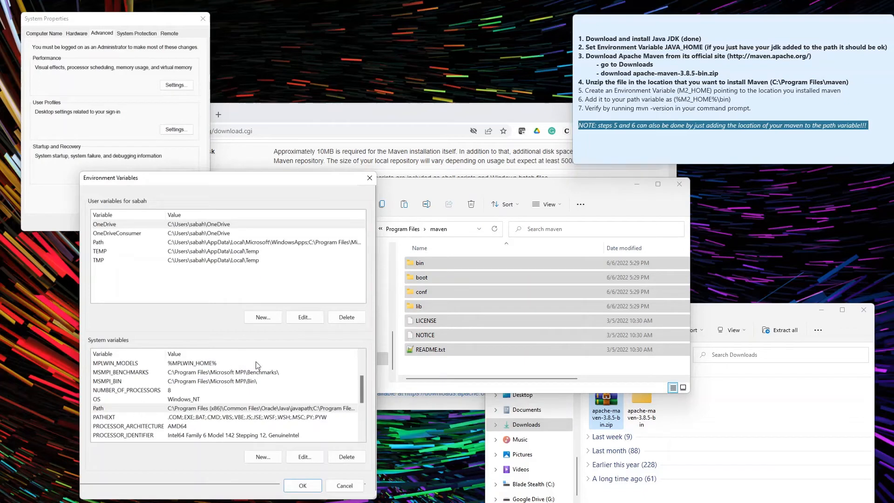
drag(436, 189, 457, 190)
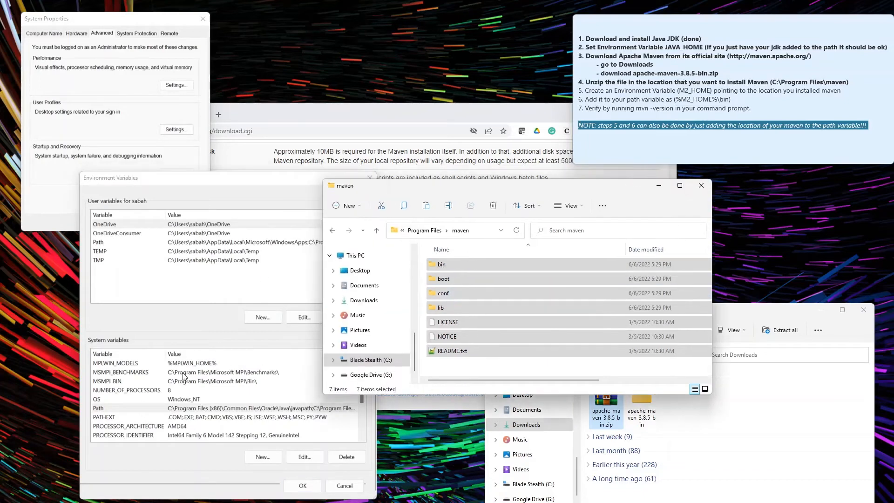
click(131, 408)
click(538, 381)
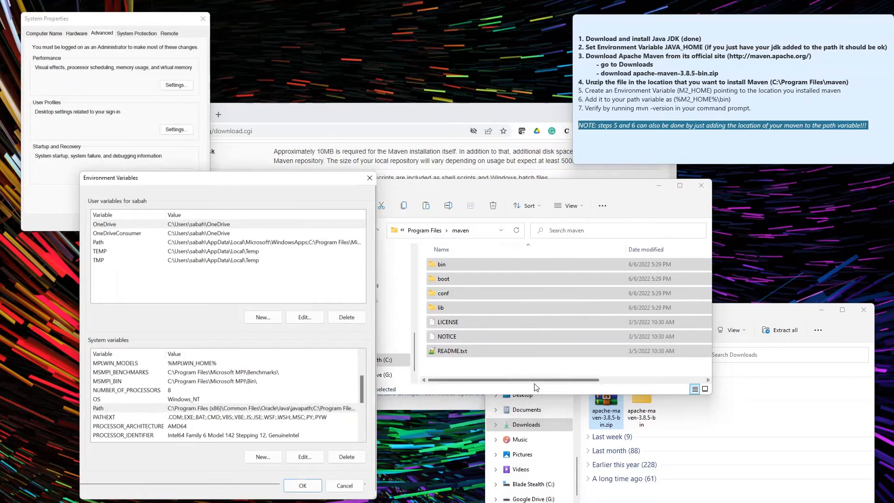
Highlight the M2_HOME variable name in item 5 of the note and show the maven folder's full path.
drag(594, 90, 652, 90)
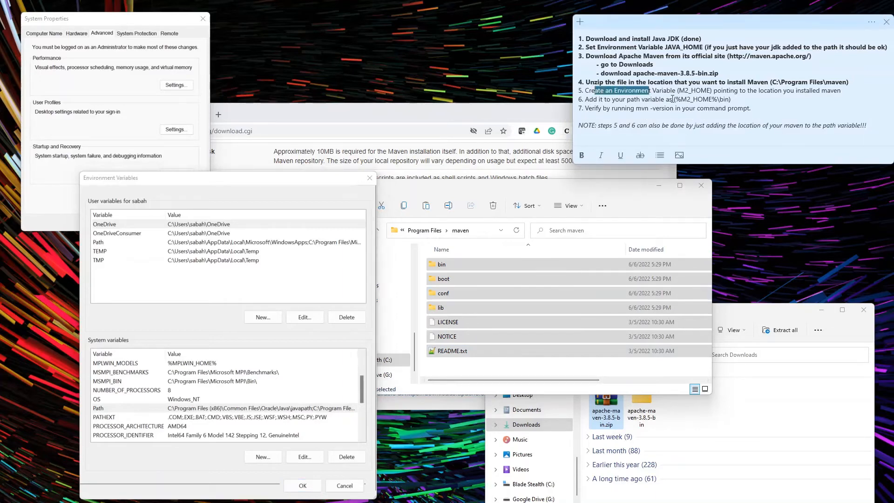
mouse_move(710, 90)
mouse_down()
mouse_move(688, 91)
mouse_move(714, 90)
mouse_up()
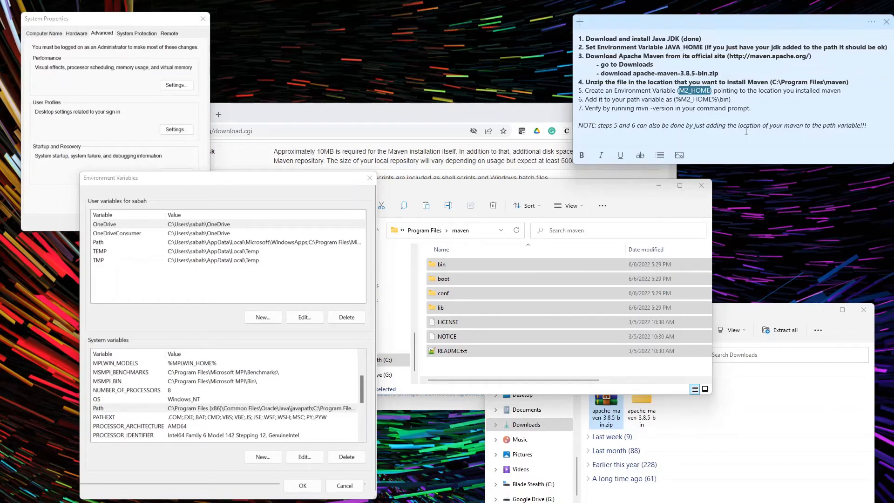
click(465, 231)
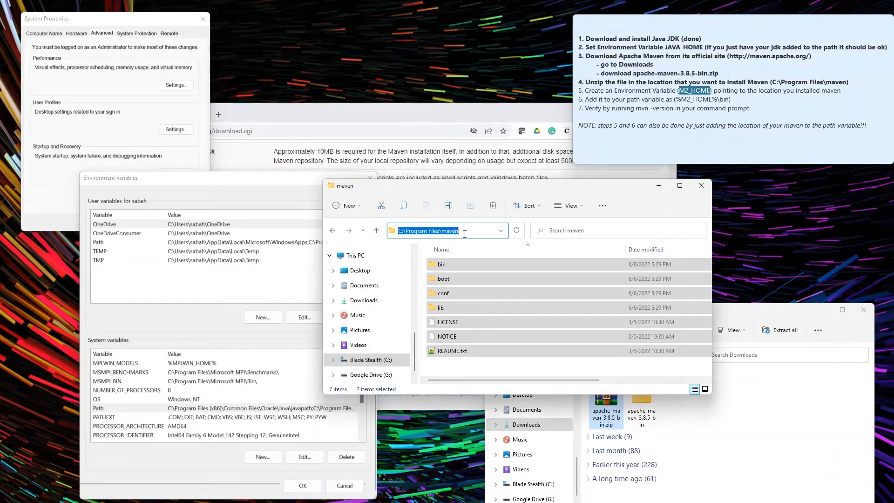
Start a new system variable and name it M2_HOME.
click(281, 188)
click(208, 373)
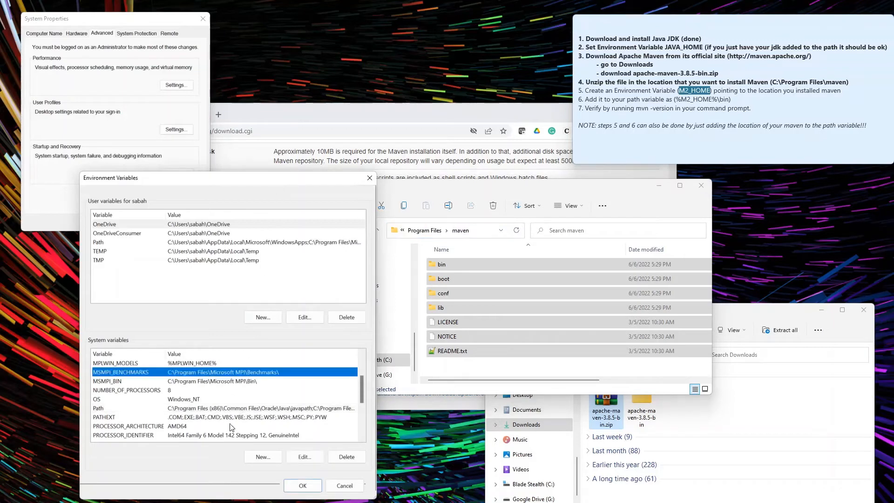
click(259, 458)
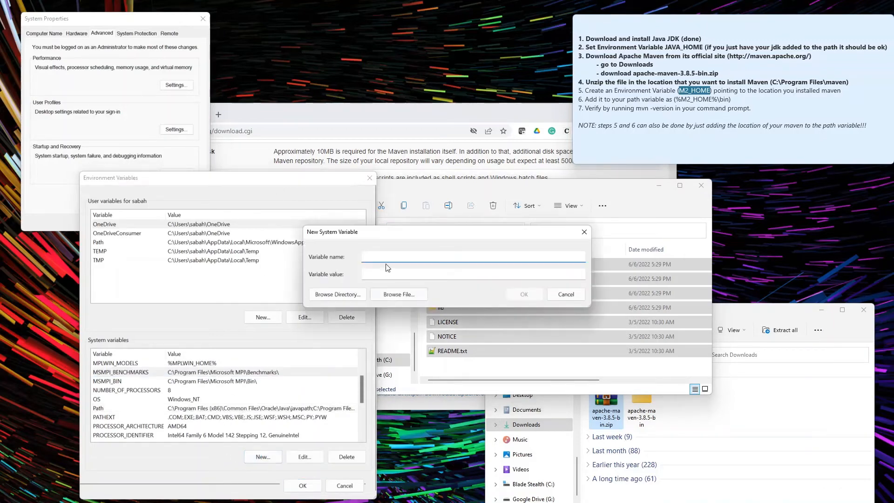
text(M2_HOME)
drag(382, 234, 321, 243)
click(647, 113)
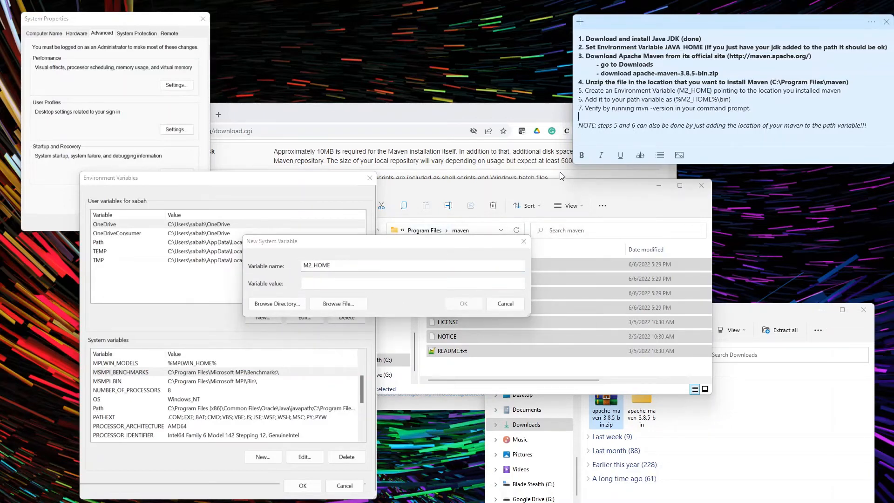
Copy the maven folder's path C:\Program Files\maven into the M2_HOME variable's value and save the variable.
drag(554, 185, 634, 195)
click(556, 241)
key(ctrl+c)
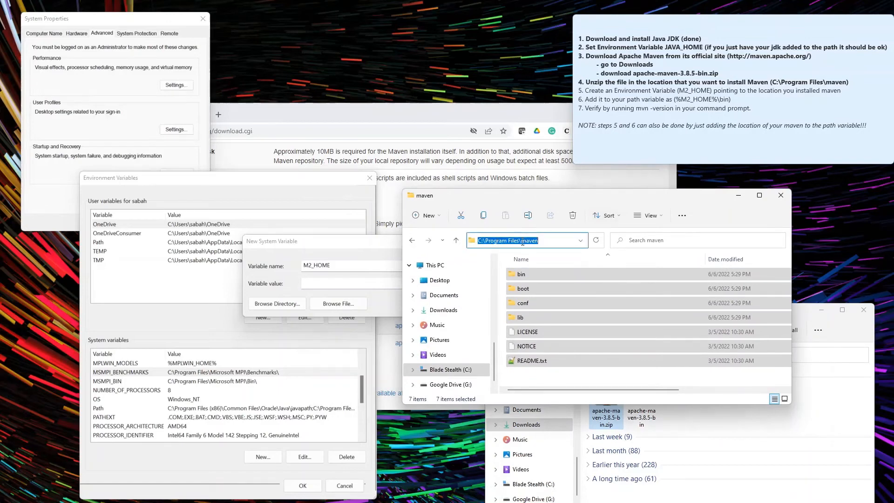
click(332, 283)
key(ctrl+v)
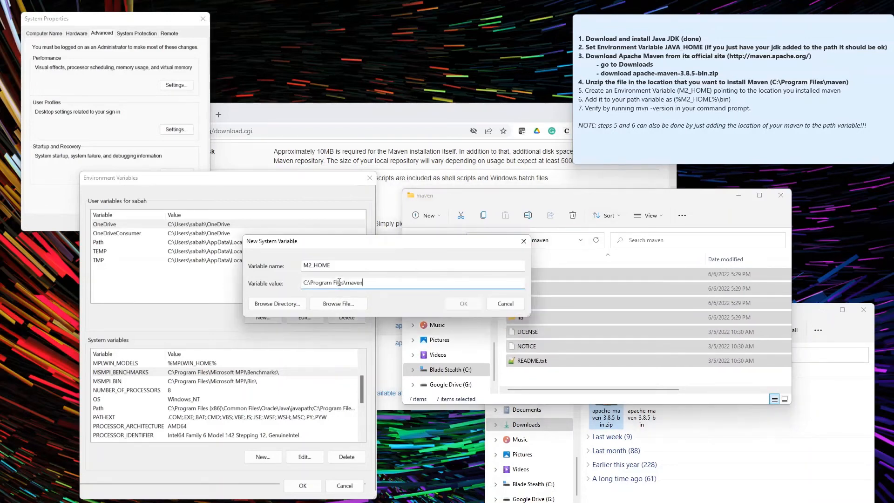
click(464, 304)
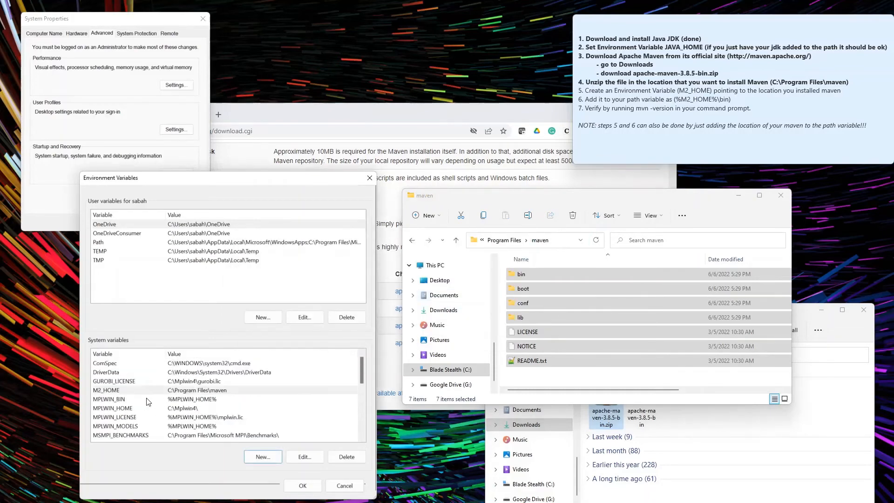
Select the M2_HOME system variable and make item 5 of the installation note bold.
click(123, 390)
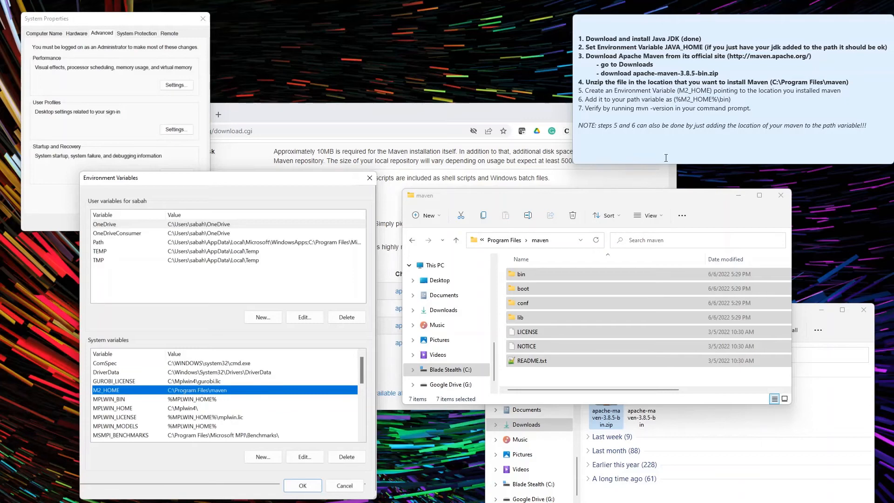
triple_click(676, 91)
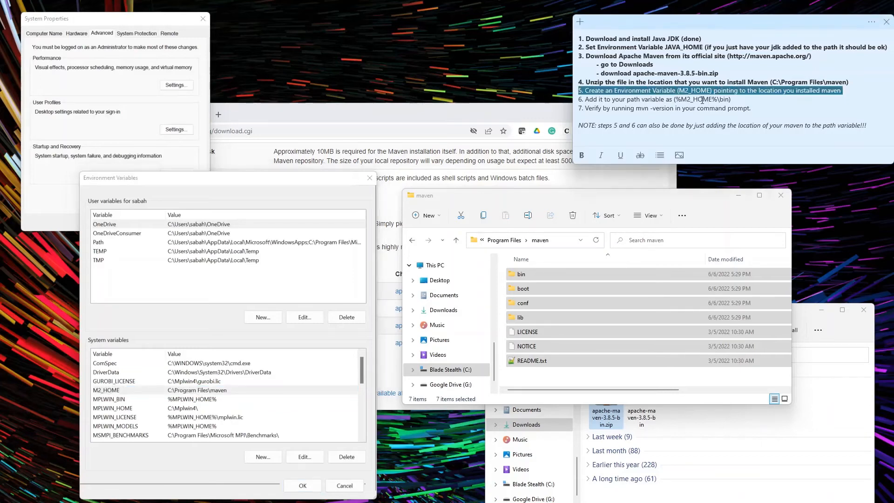
click(582, 155)
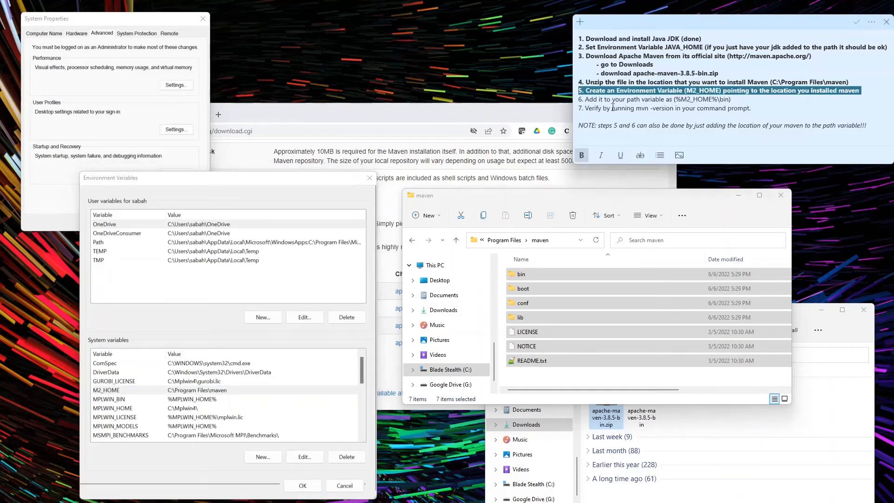
Highlight the parts of %M2_HOME%\bin in item 6 of the note and view the contents of maven's bin folder.
drag(604, 99, 607, 99)
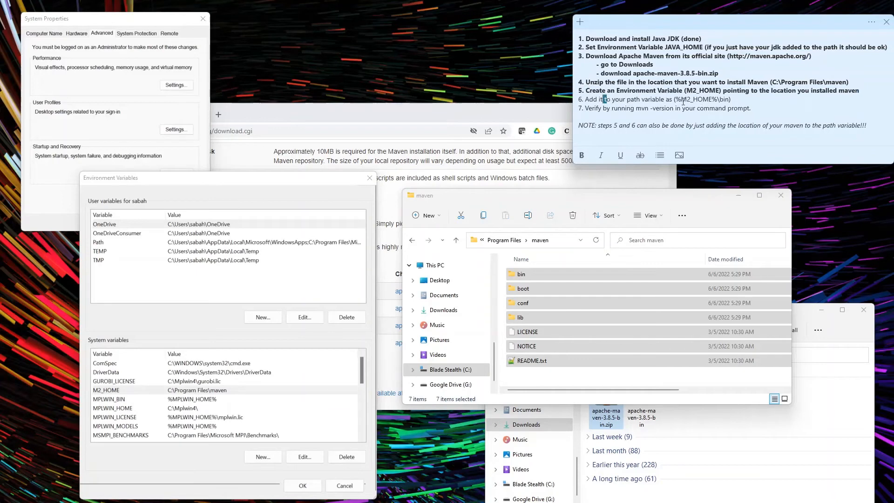
drag(675, 99, 716, 100)
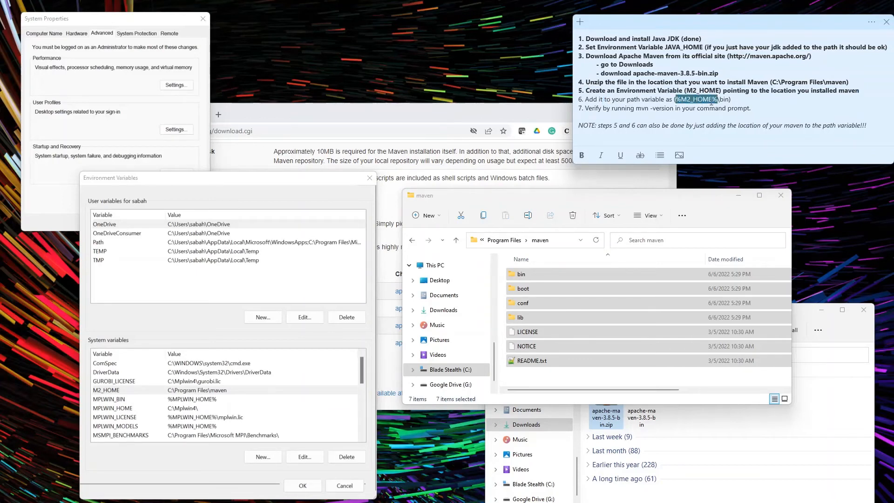
click(687, 100)
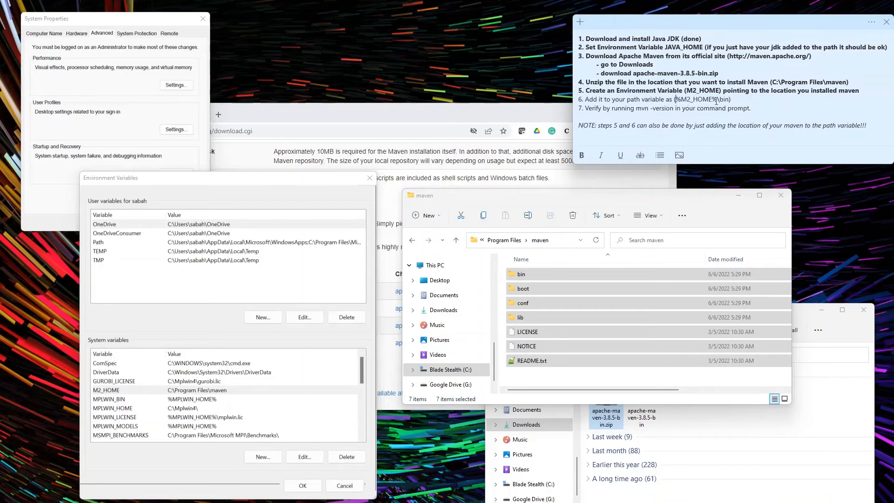
drag(718, 99, 675, 99)
drag(730, 99, 714, 99)
click(559, 241)
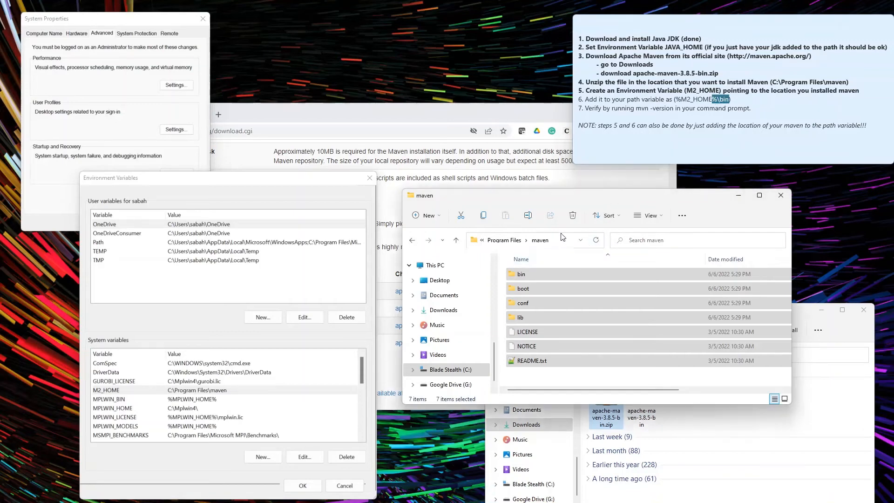
click(541, 269)
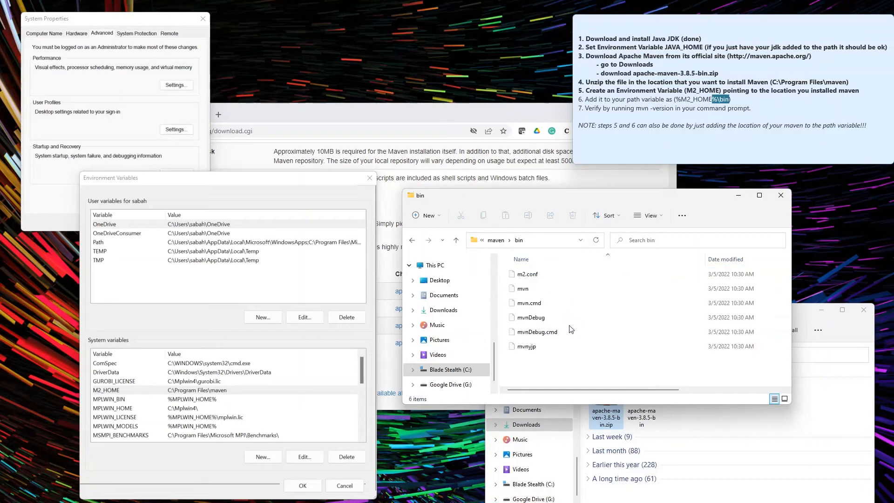
click(412, 240)
Add the entry %M2_HOME%\bin to the system Path variable and save it.
click(111, 393)
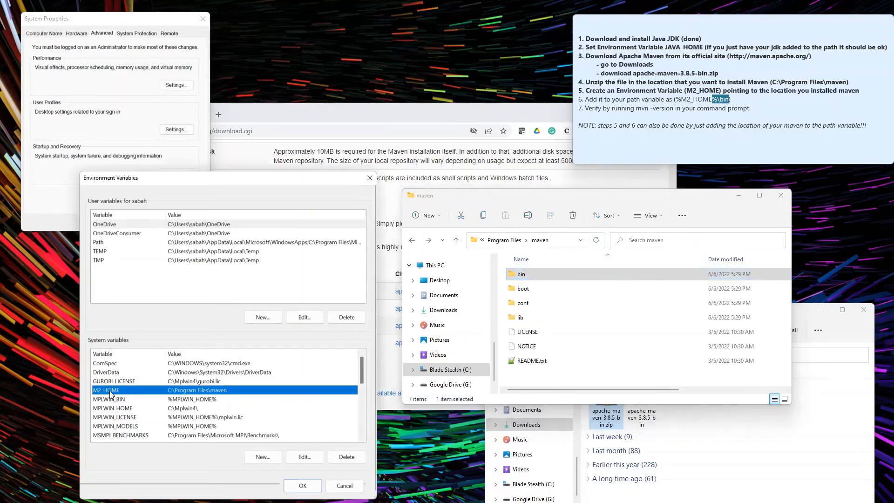
scroll(187, 401, down, 2)
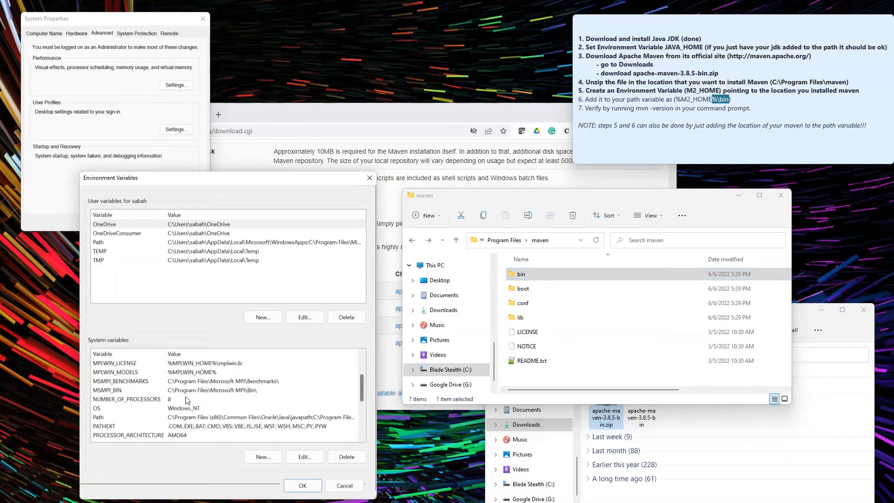
double_click(141, 419)
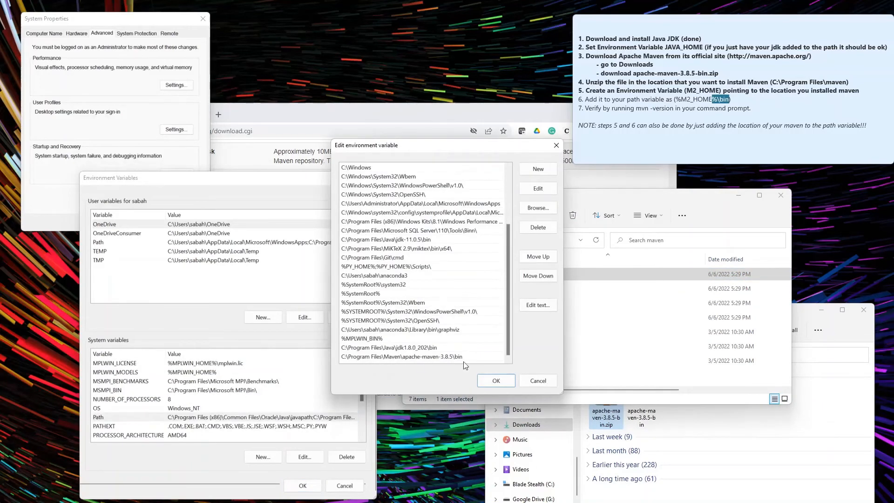
click(537, 171)
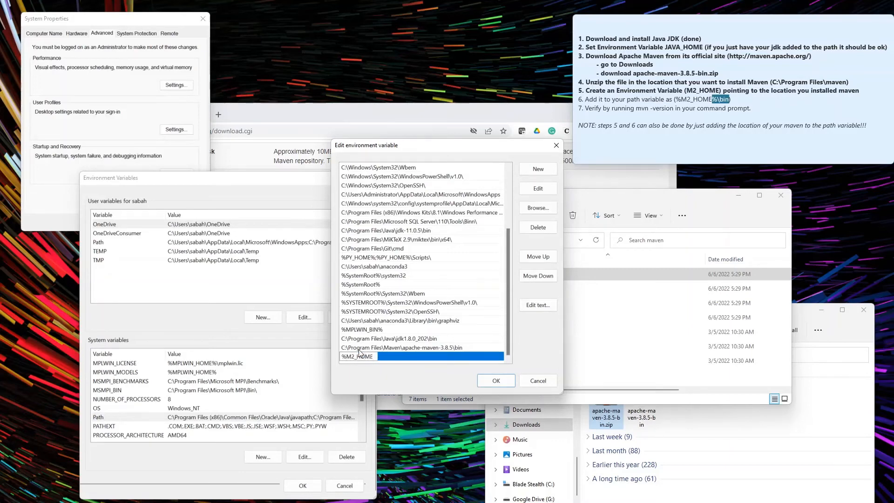
text(%\bin)
click(491, 381)
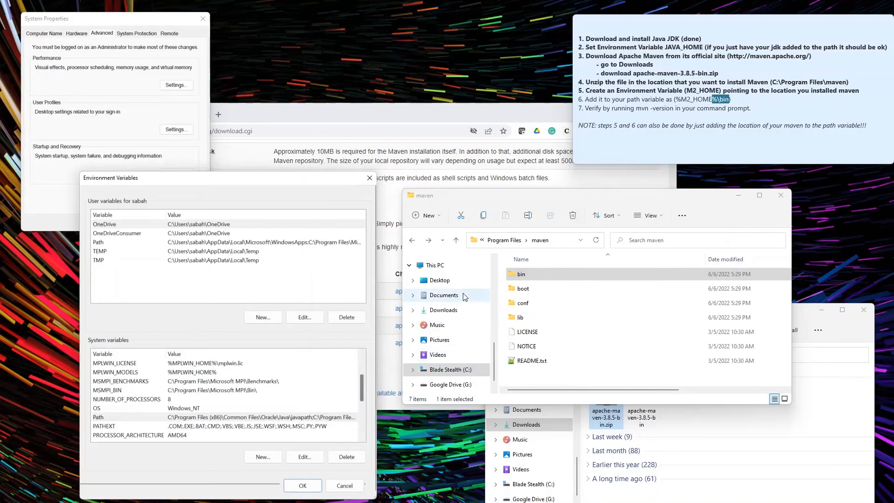
Make item 6 of the installation note bold.
triple_click(650, 98)
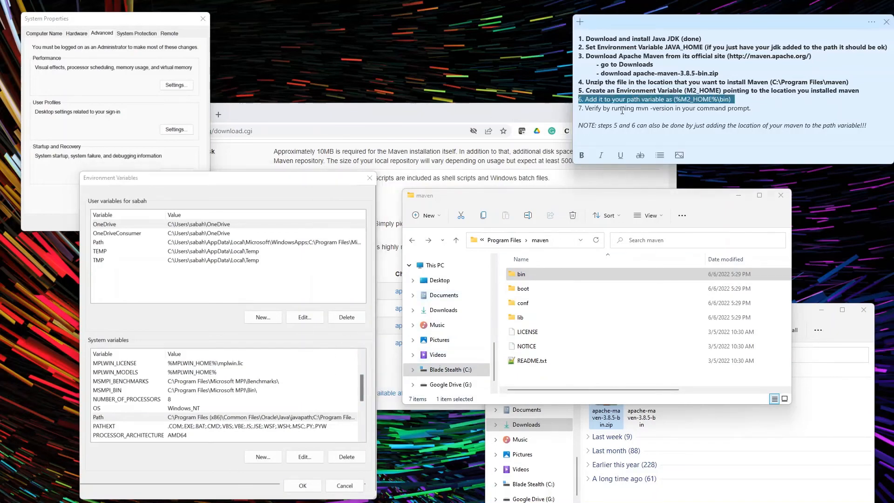
click(581, 155)
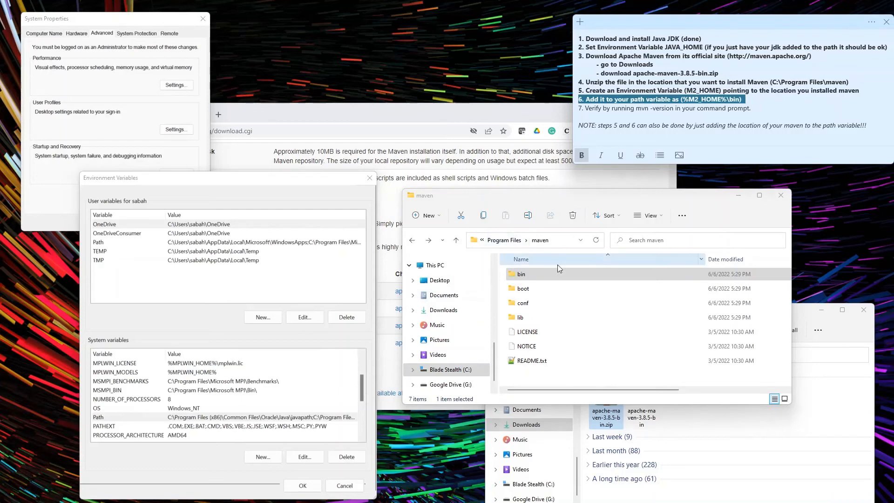
Show the full path of maven's bin folder, return to the maven folder, and apply the environment variable changes.
double_click(545, 273)
click(556, 239)
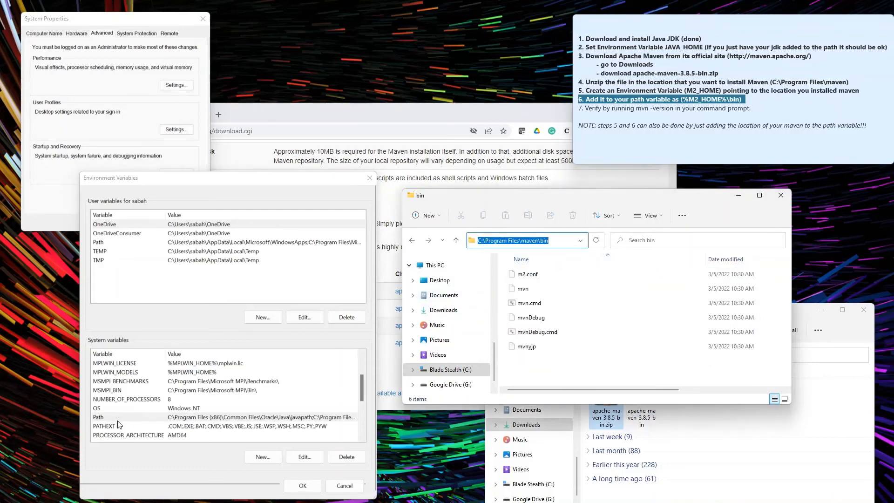
click(557, 359)
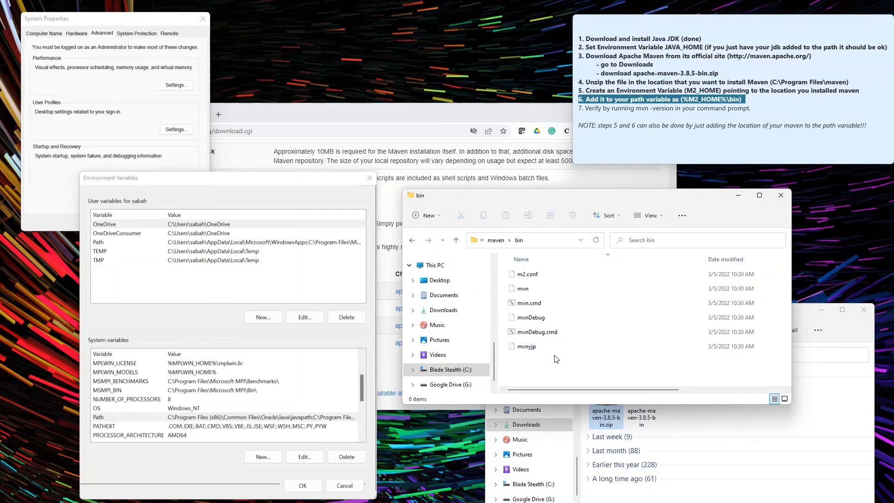
click(454, 241)
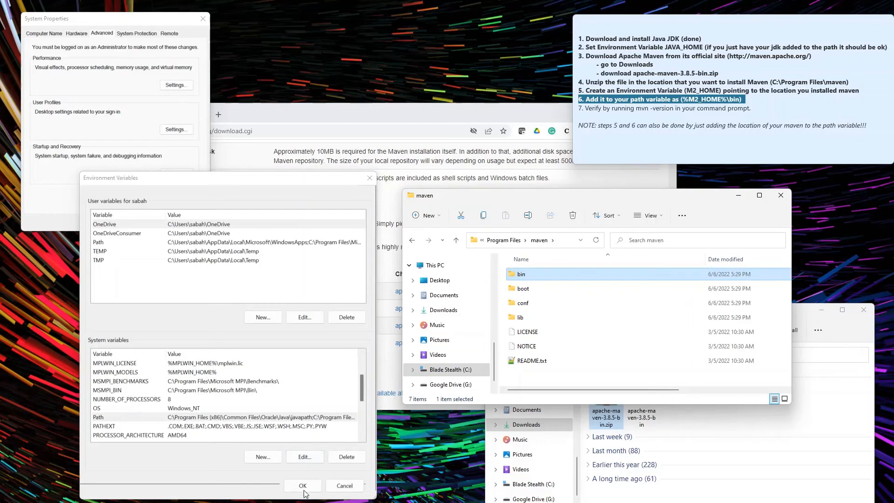
click(302, 486)
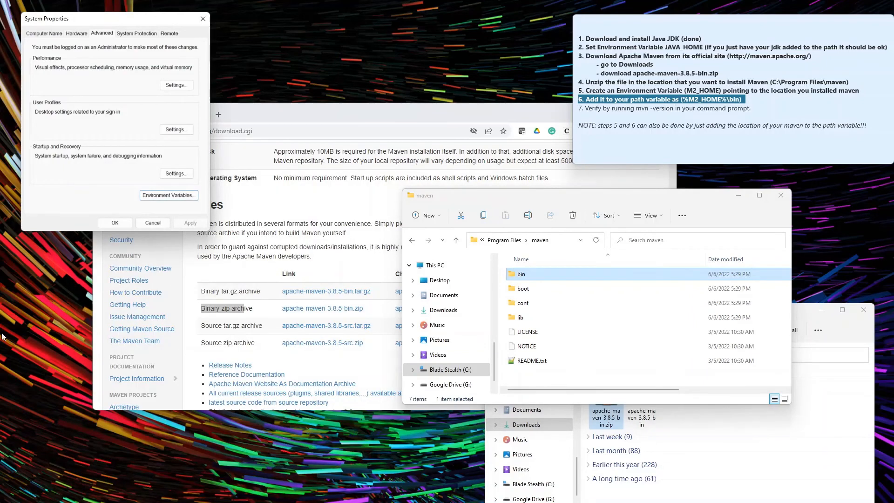
Close the old Command Prompt window and open a fresh Command Prompt.
key(alt+Tab)
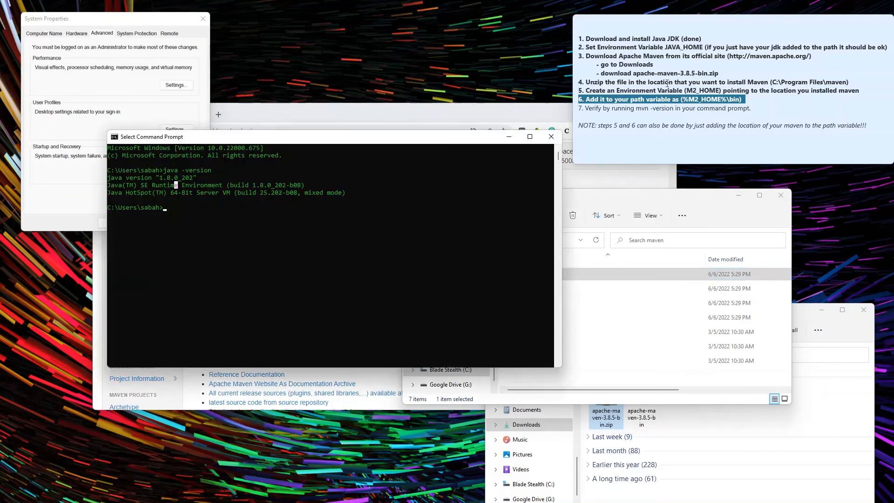
click(552, 137)
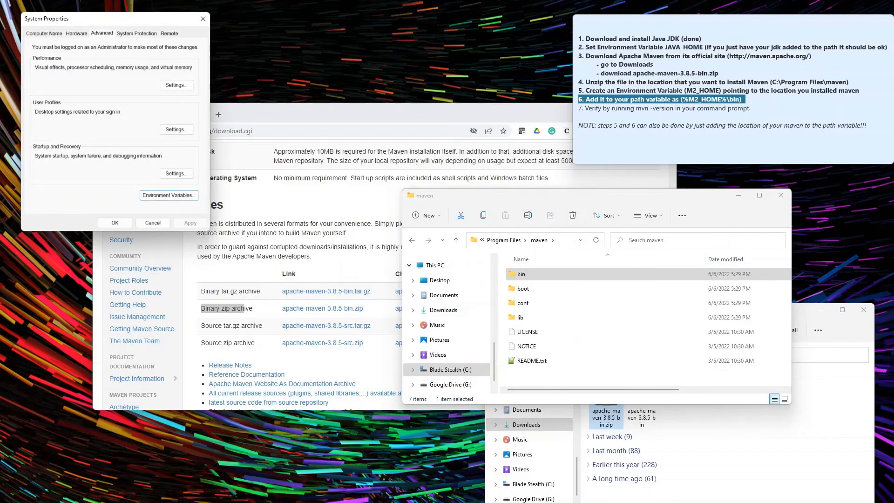
key(super)
text(com)
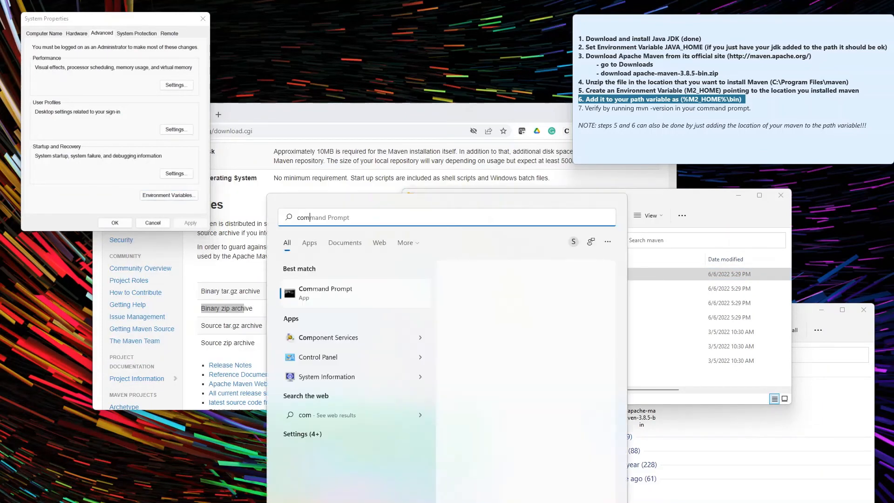
click(407, 295)
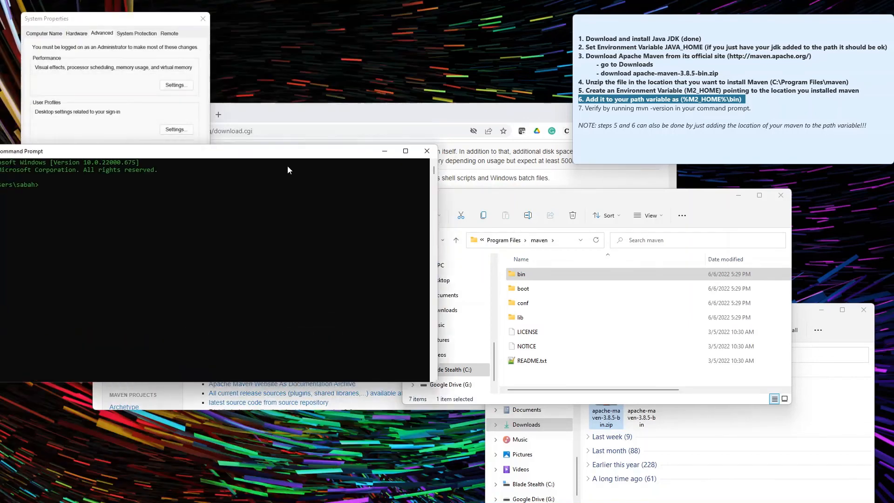
click(278, 238)
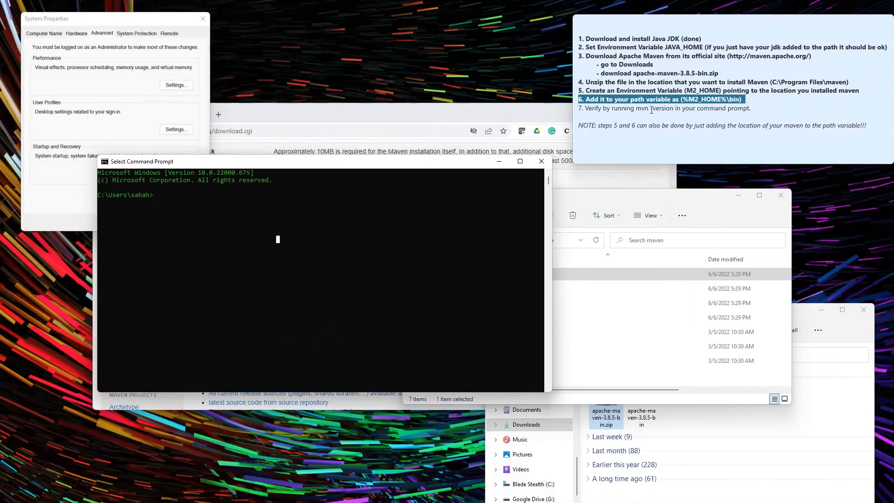
Make "mvn -version" in item 7 of the installation note bold and run mvn -version in the Command Prompt.
drag(635, 108, 676, 112)
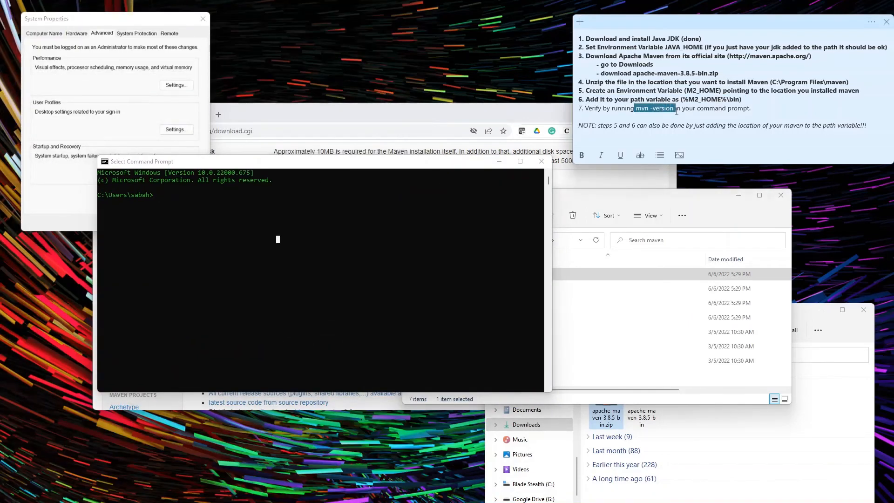
click(582, 155)
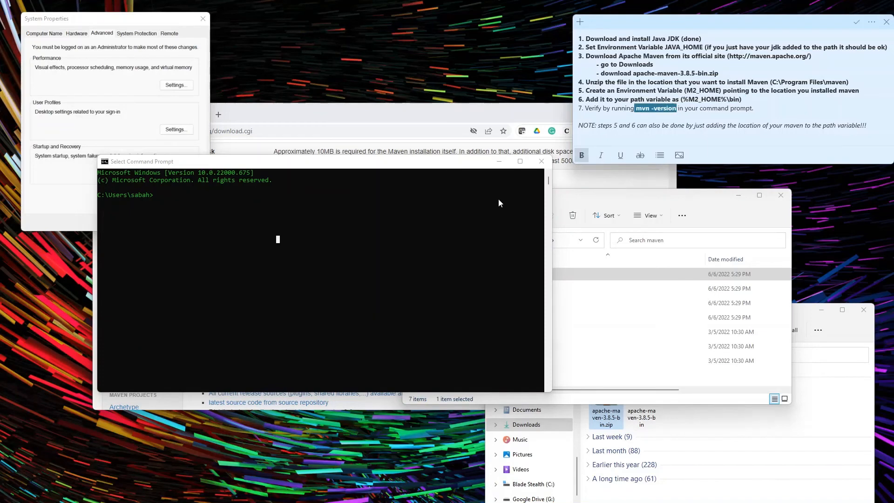
click(463, 201)
text(mvn)
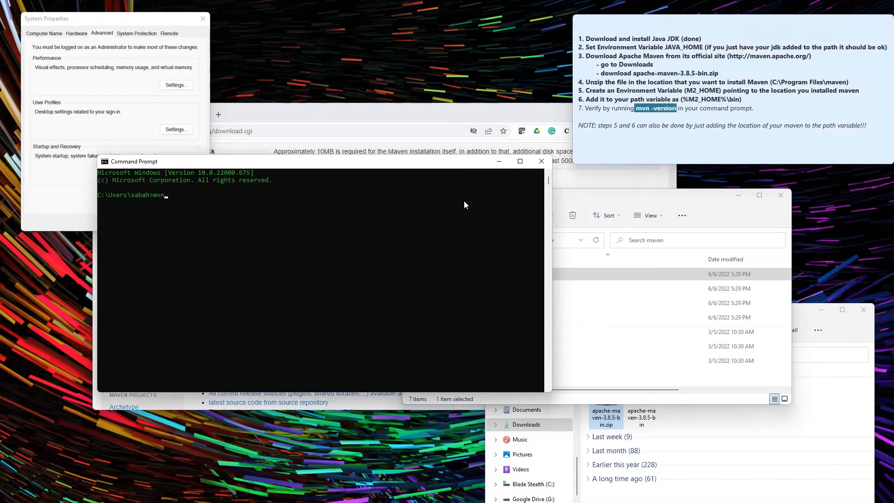
text( -version)
key(Return)
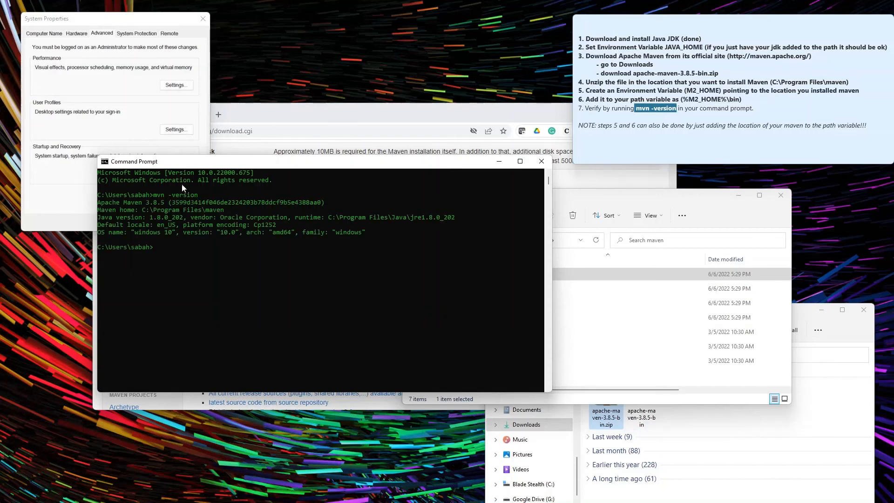
Examine the Maven version, Maven home path, Java version, locale and OS lines in the command output by highlighting them.
click(147, 203)
drag(156, 207, 166, 207)
drag(223, 211, 146, 211)
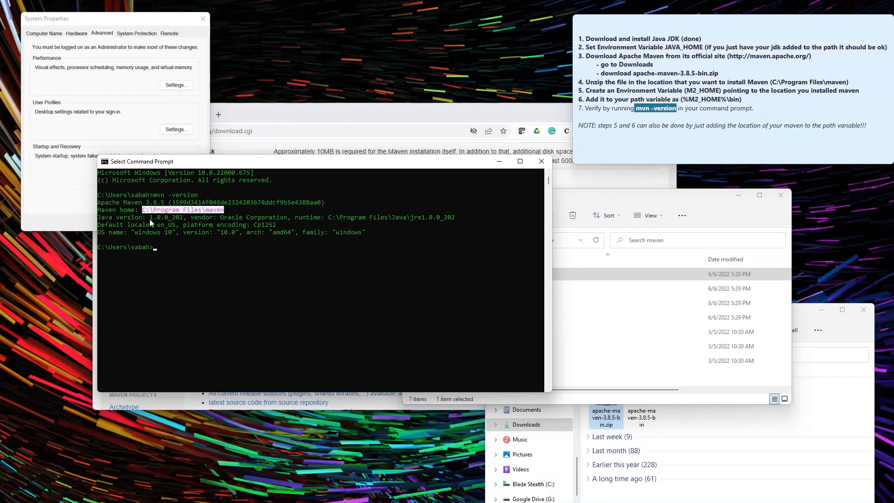
drag(149, 219, 179, 218)
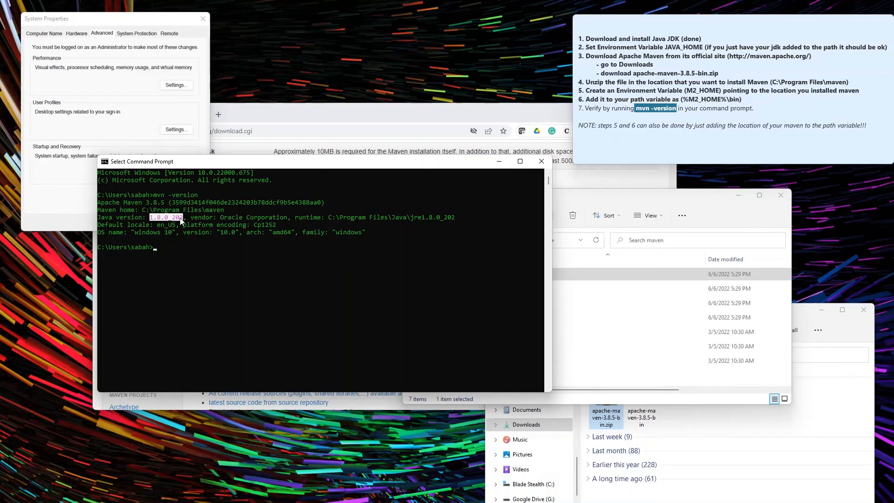
drag(108, 225, 328, 233)
click(369, 232)
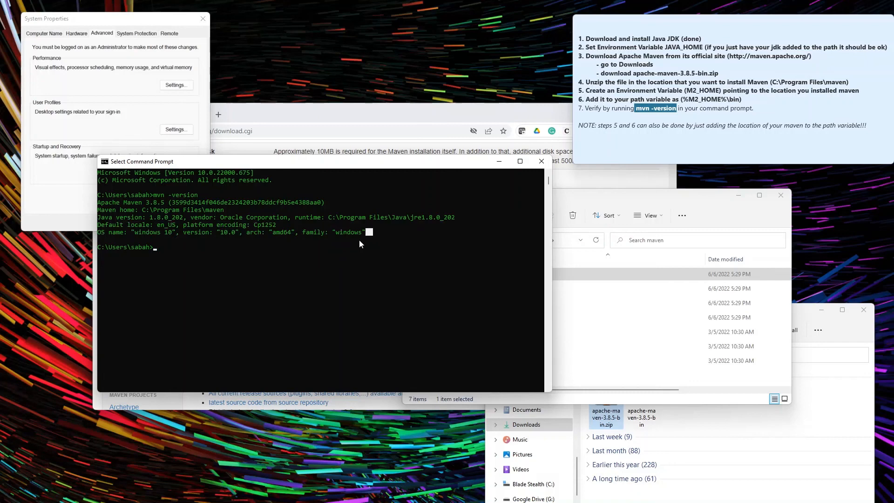